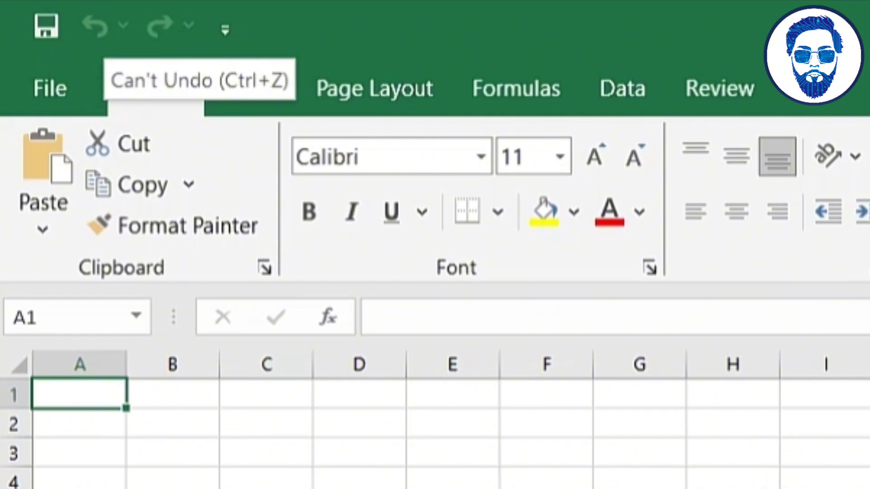
- Try out undo and redo on a first name entered in cell D3, and clear the text
{"action": "left_click", "coordinate": [360, 453]}
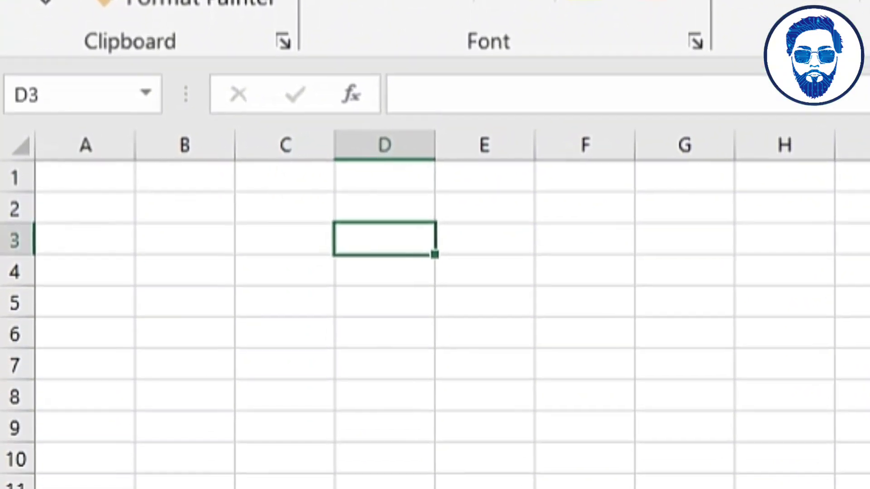
{"action": "type", "text": "adeel"}
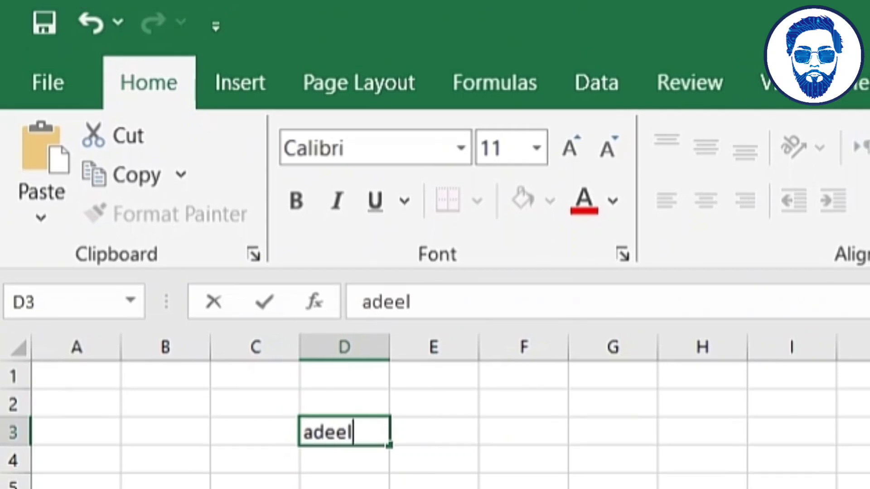
{"action": "key", "text": "ctrl+z"}
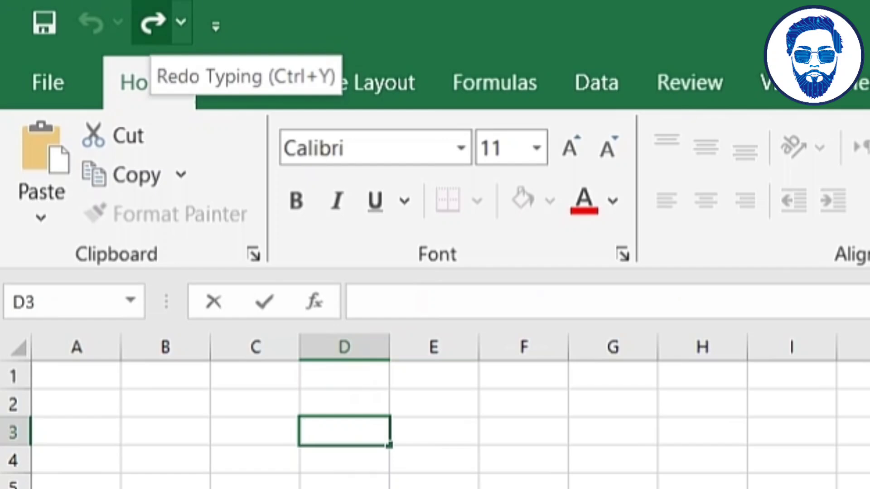
{"action": "left_click", "coordinate": [152, 22]}
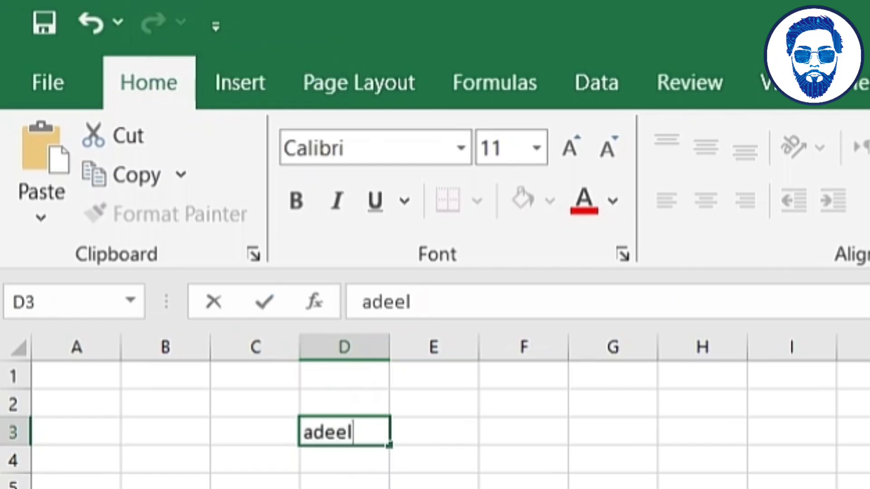
{"action": "key", "text": "shift+Home"}
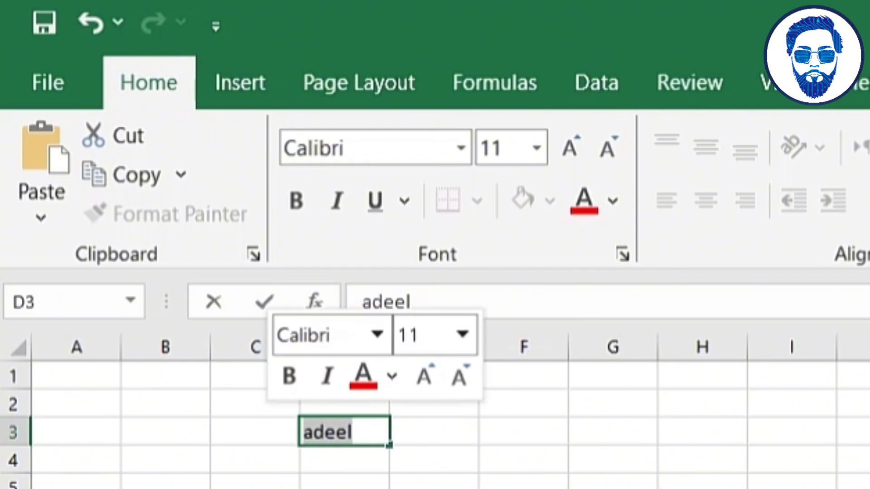
{"action": "key", "text": "BackSpace"}
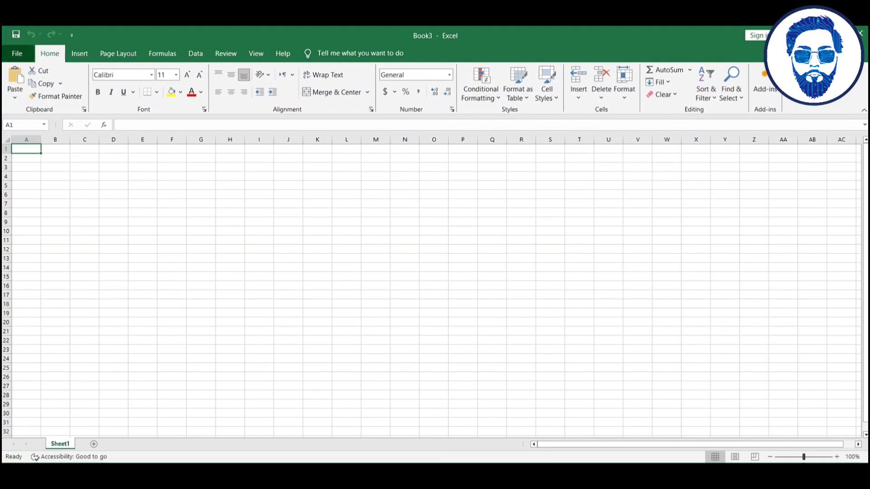
- Examine the new-workbook options, the formula entry area for cell A1, and the insert, page layout and formula commands
{"action": "left_click", "coordinate": [17, 53]}
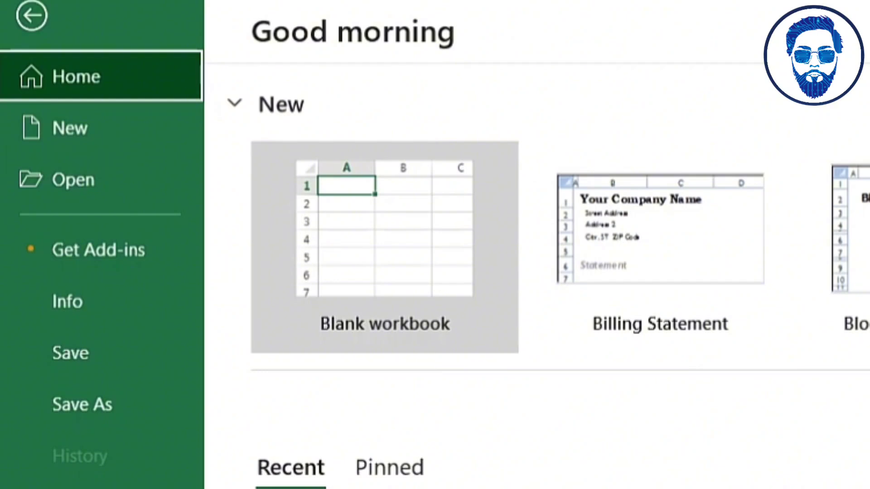
{"action": "left_click", "coordinate": [384, 245]}
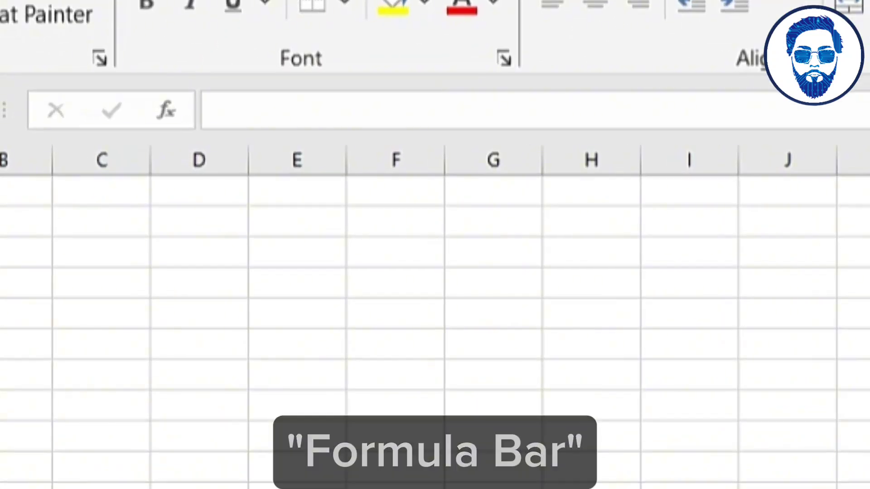
{"action": "left_click", "coordinate": [131, 125]}
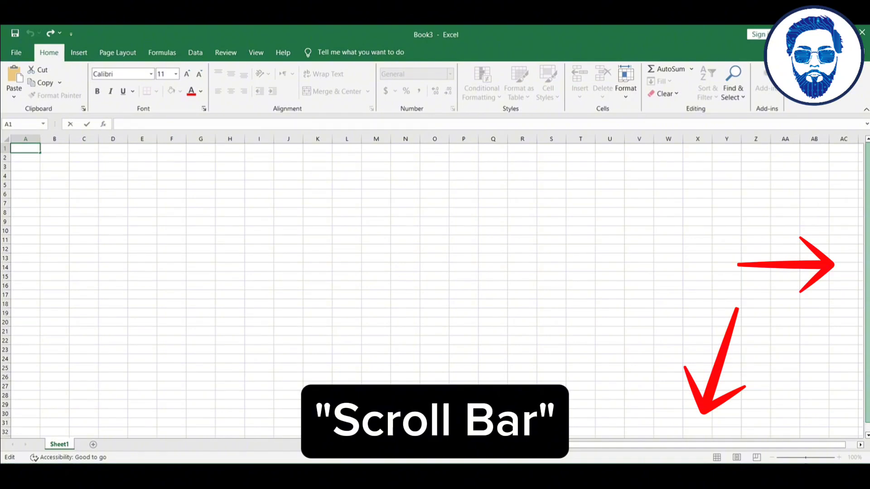
{"action": "mouse_move", "coordinate": [692, 445]}
{"action": "left_mouse_down"}
{"action": "mouse_move", "coordinate": [704, 445]}
{"action": "mouse_move", "coordinate": [692, 445]}
{"action": "left_mouse_up"}
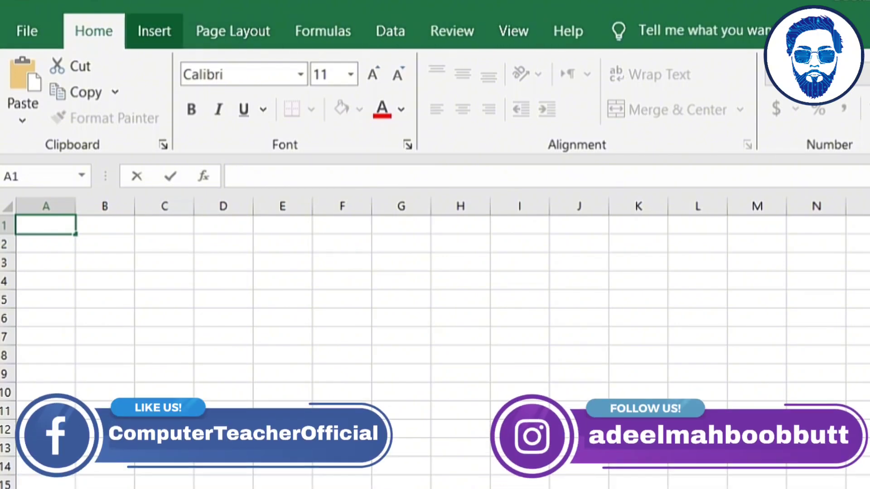
{"action": "left_click", "coordinate": [154, 30]}
{"action": "left_click", "coordinate": [233, 31]}
{"action": "left_click", "coordinate": [323, 31]}
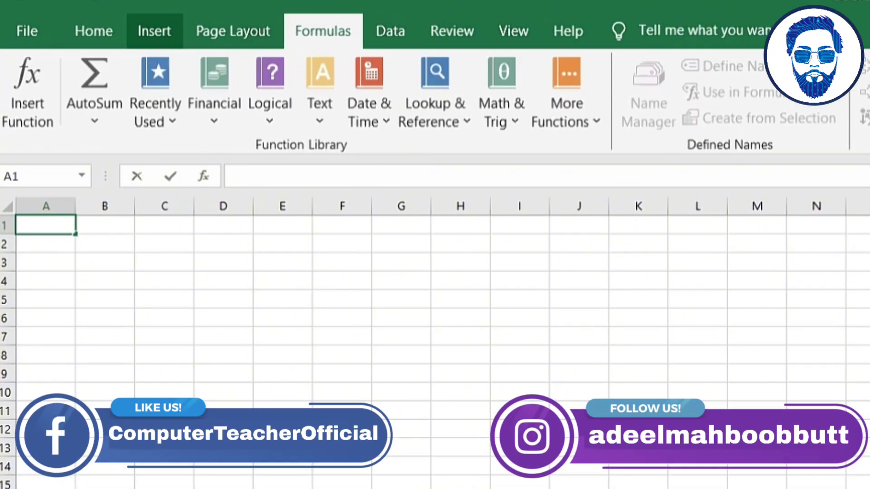
{"action": "left_click", "coordinate": [93, 31]}
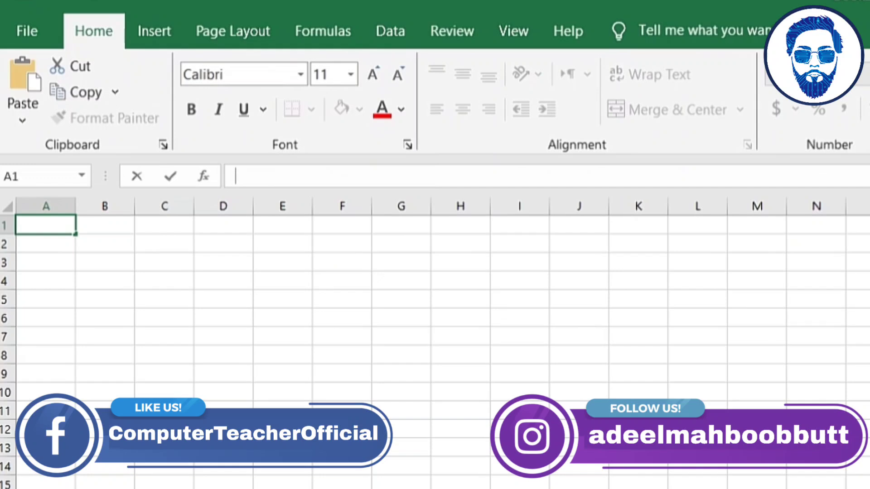
{"action": "key", "text": "Escape"}
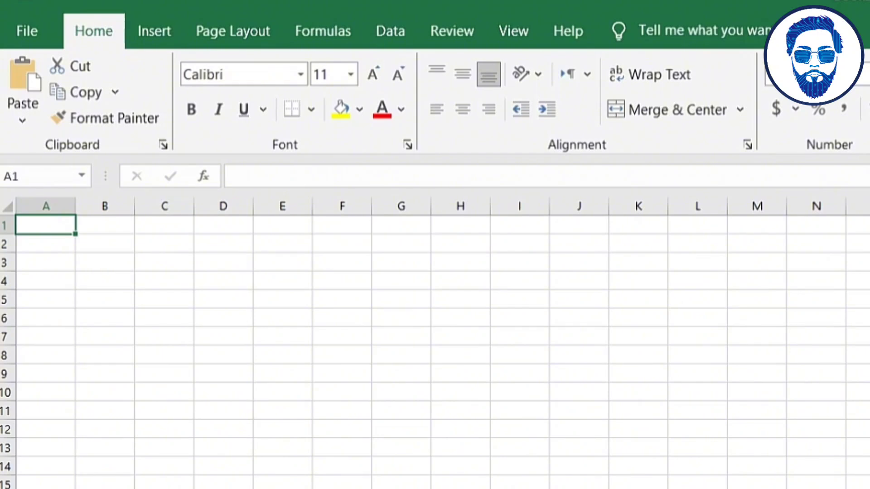
- Visit several cells across the sheet starting at E7, return to A1, and review the available fonts, font sizes and font colors
{"action": "left_click", "coordinate": [282, 337]}
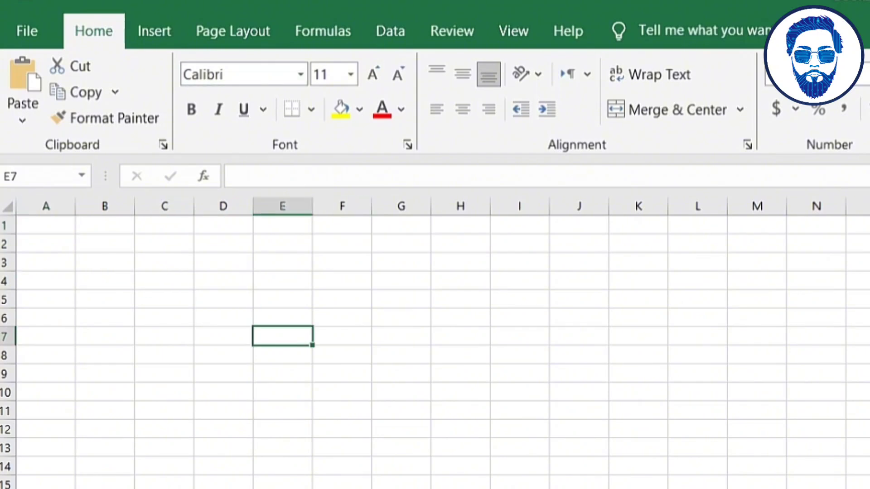
{"action": "left_click", "coordinate": [401, 317]}
{"action": "left_click", "coordinate": [579, 317]}
{"action": "left_click", "coordinate": [757, 318]}
{"action": "key", "text": "ctrl+Home"}
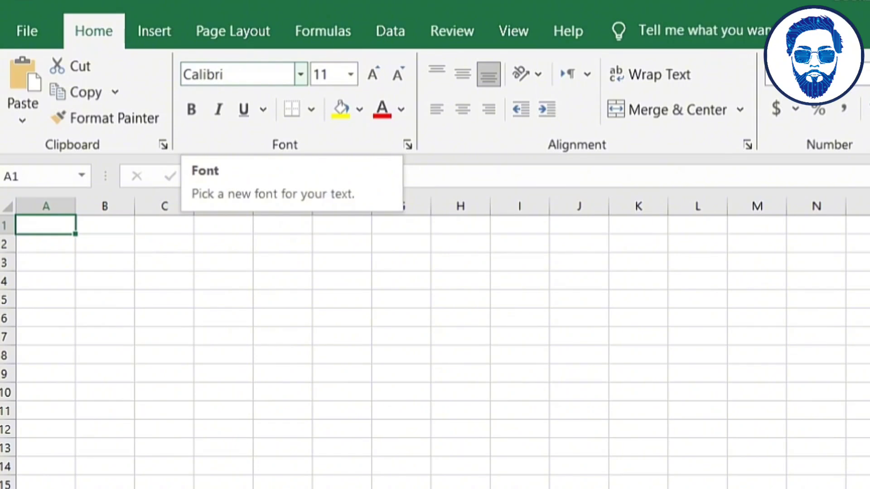
{"action": "left_click", "coordinate": [300, 74]}
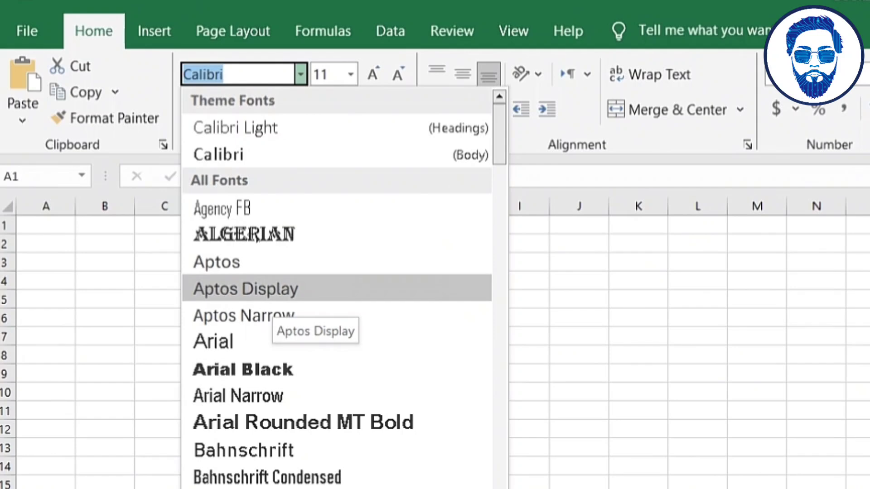
{"action": "left_click", "coordinate": [350, 74]}
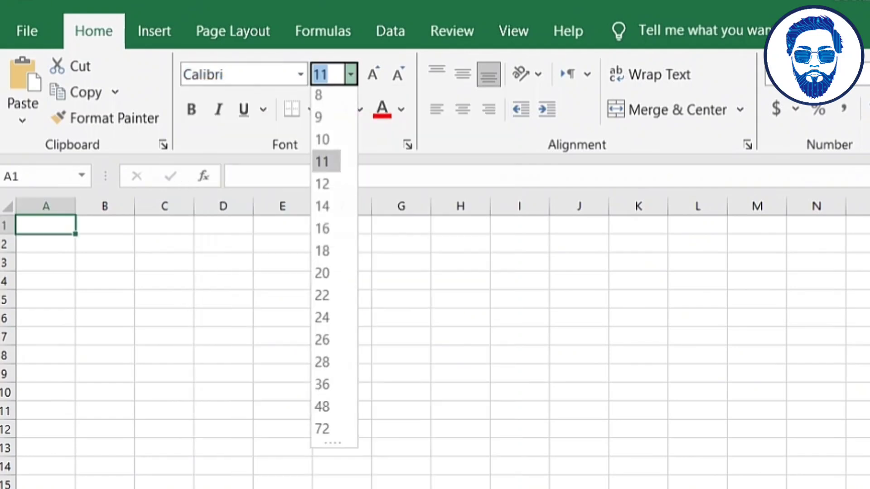
{"action": "left_click", "coordinate": [351, 74]}
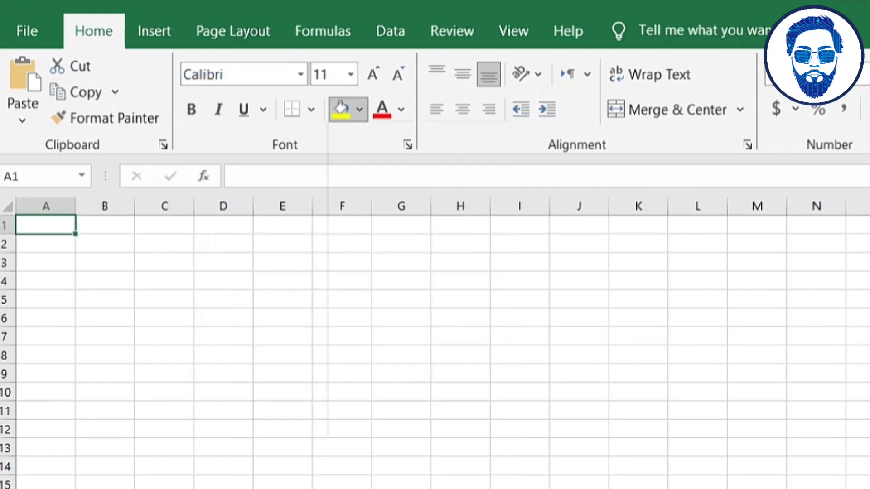
{"action": "left_click", "coordinate": [400, 109]}
{"action": "left_click", "coordinate": [401, 109]}
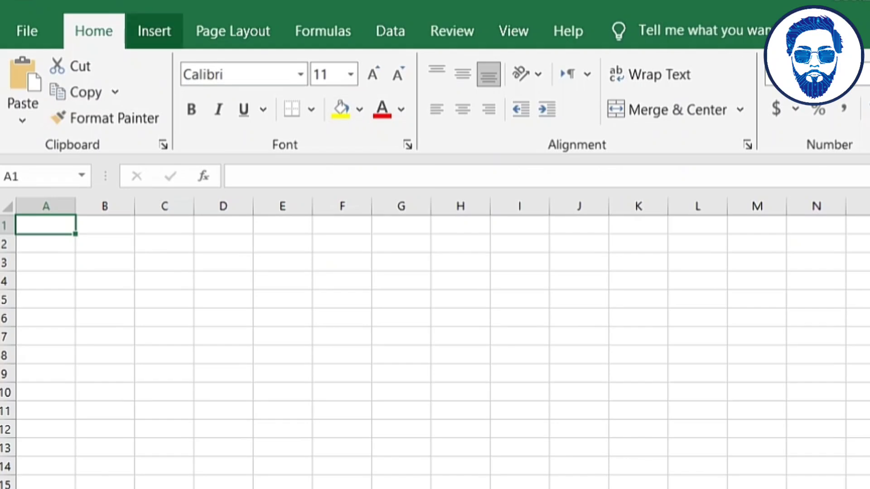
- Insert the picture "logo" from the device's Pictures folder at cell A1, and undo the insertion
{"action": "left_click", "coordinate": [154, 31]}
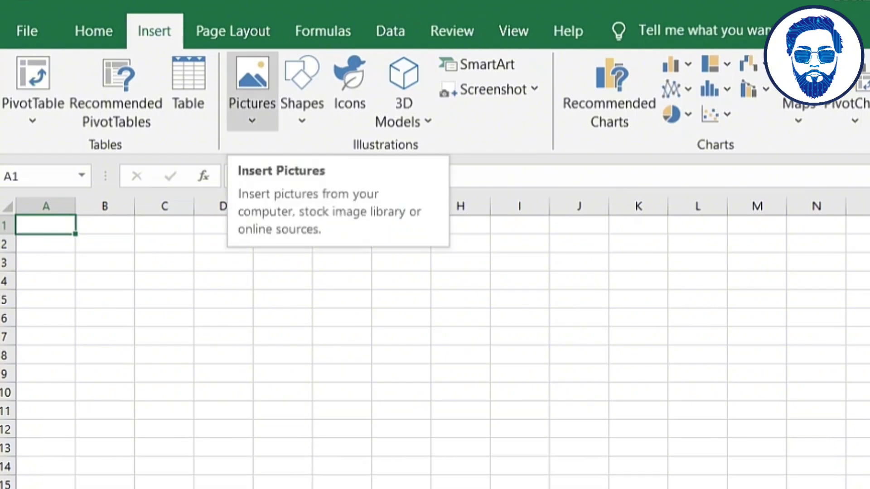
{"action": "left_click", "coordinate": [252, 90]}
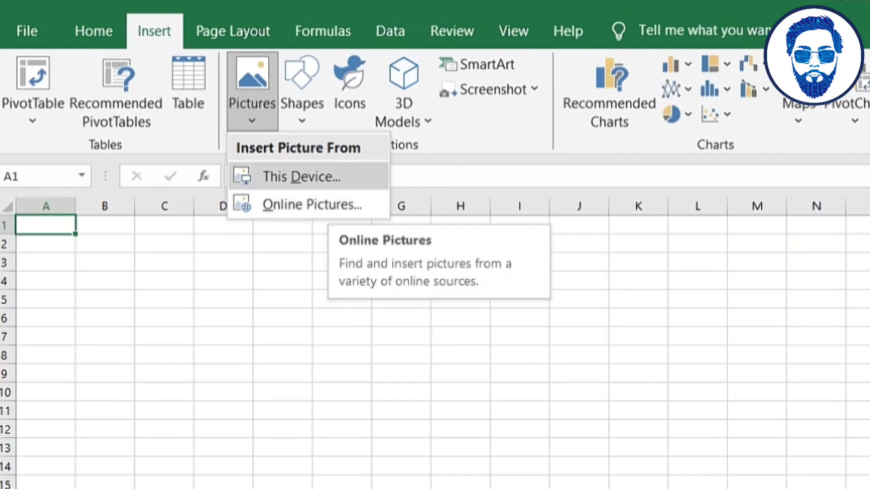
{"action": "left_click", "coordinate": [301, 177]}
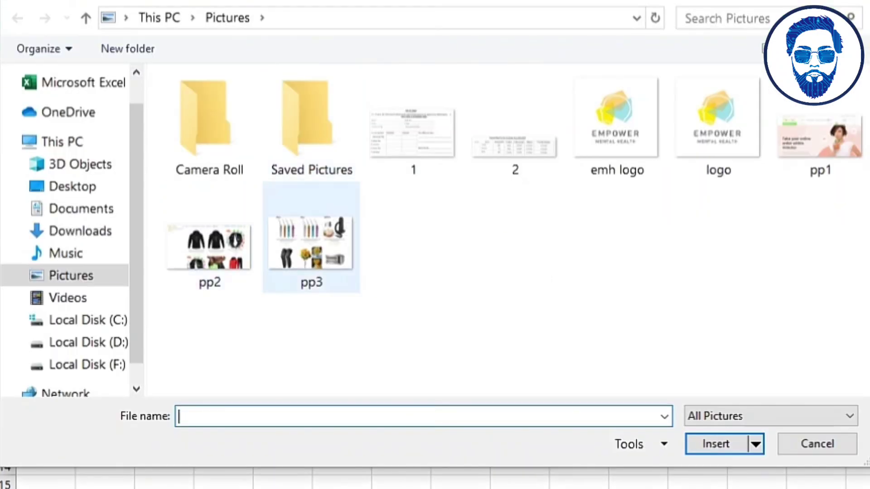
{"action": "left_click", "coordinate": [718, 122]}
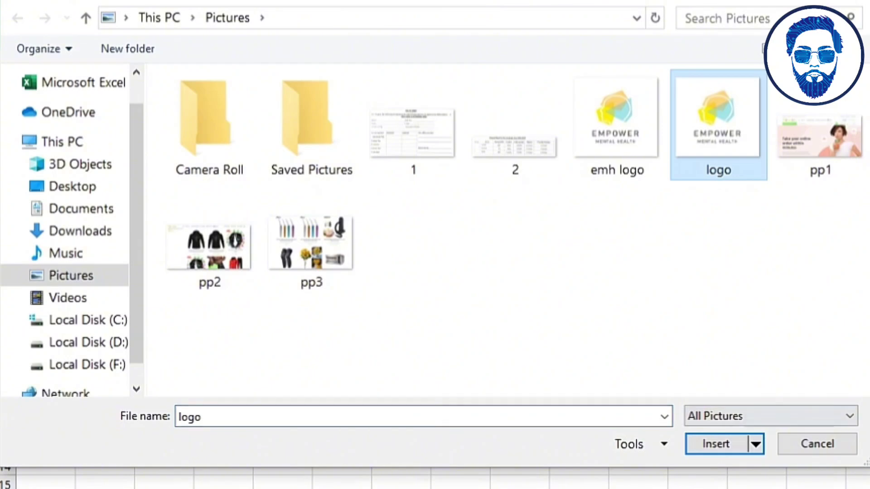
{"action": "key", "text": "Return"}
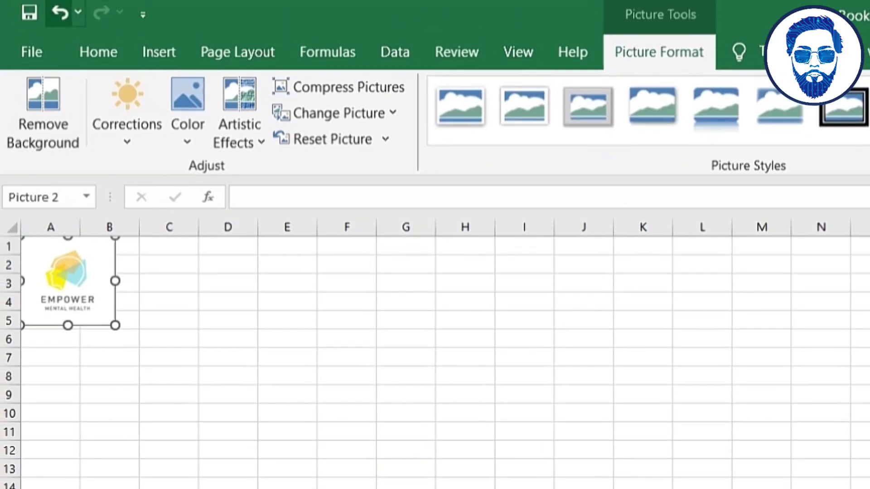
{"action": "left_click", "coordinate": [60, 13]}
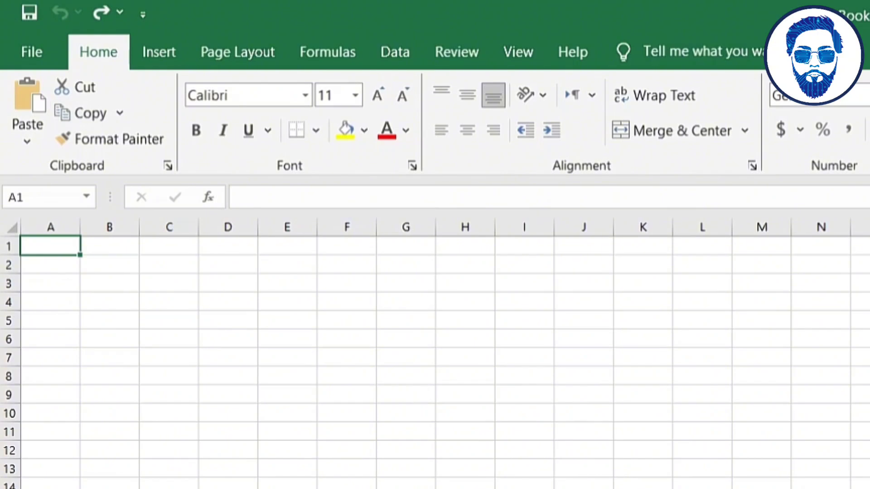
- Draw a wavy flowchart shape spanning about rows 3 to 9 of columns B to E, and undo it
{"action": "left_click", "coordinate": [159, 52]}
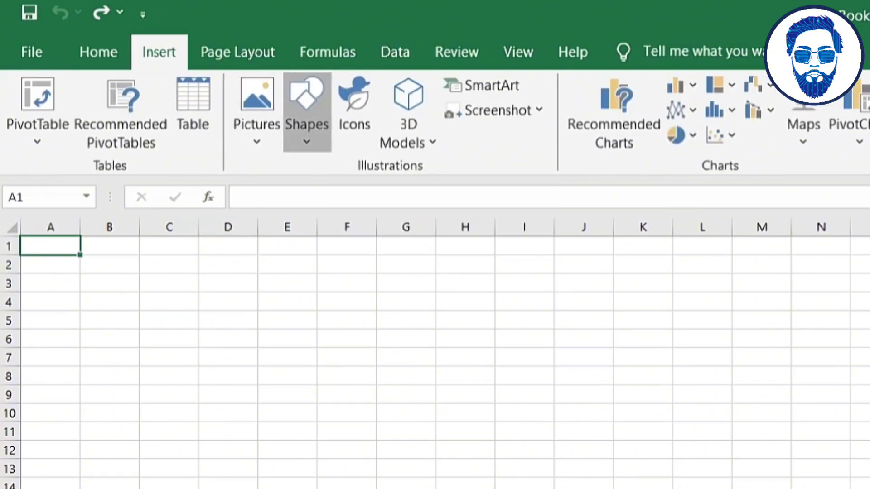
{"action": "left_click", "coordinate": [307, 109]}
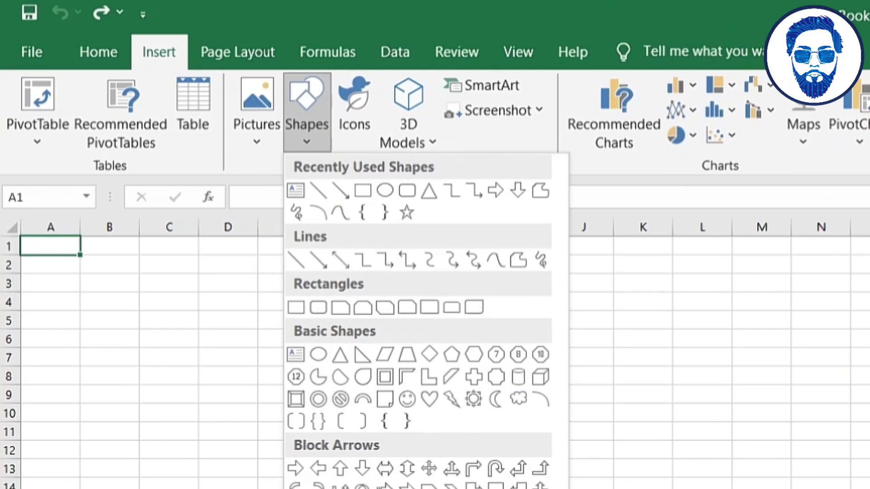
{"action": "key", "text": "Escape"}
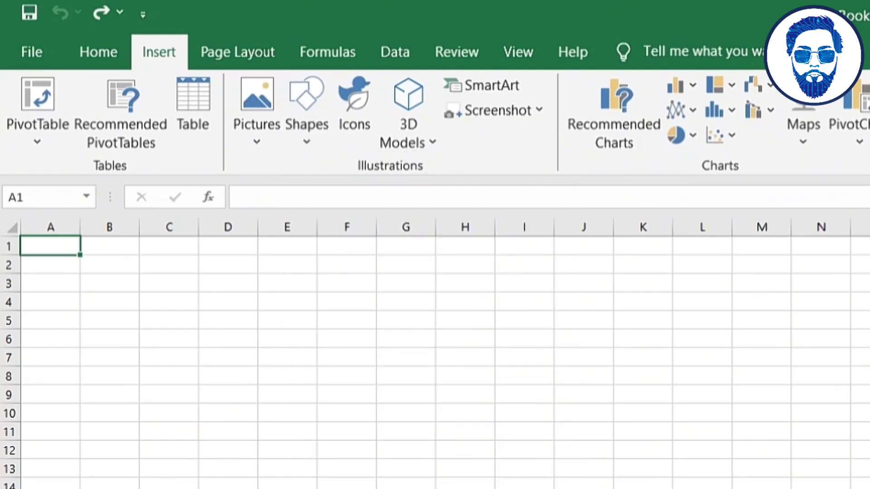
{"action": "left_click_drag", "start_coordinate": [115, 284], "coordinate": [314, 409]}
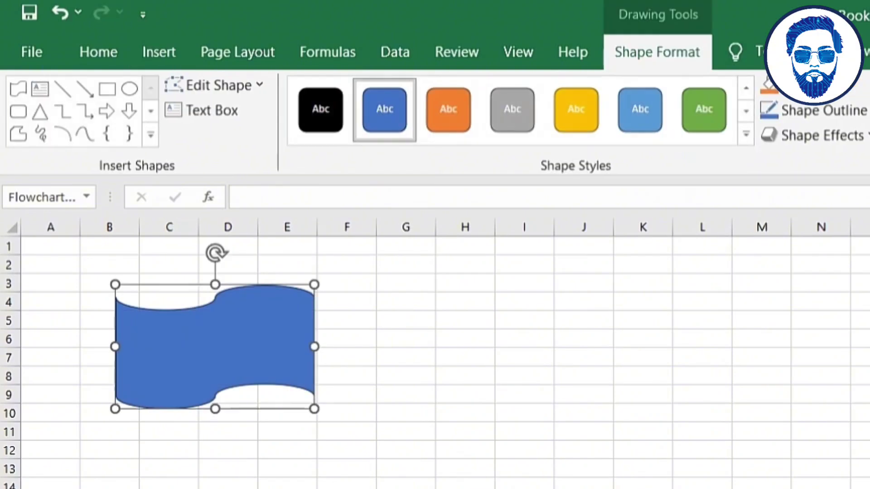
{"action": "key", "text": "ctrl+z"}
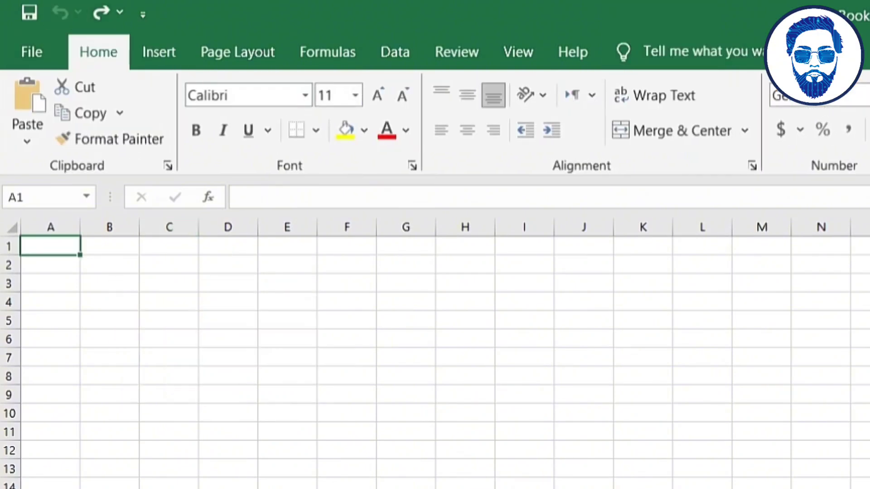
- Look at the sources for inserting 3D models and the windows available for inserting a screenshot
{"action": "left_click", "coordinate": [159, 52]}
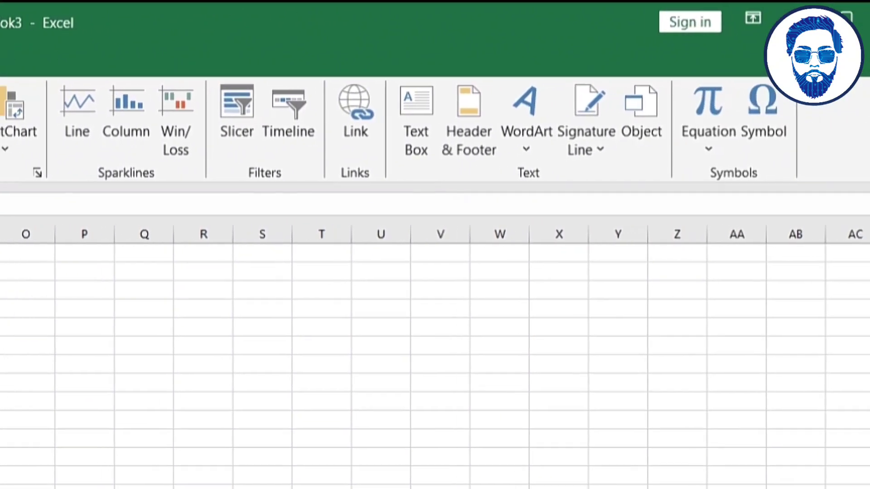
{"action": "left_click", "coordinate": [110, 118]}
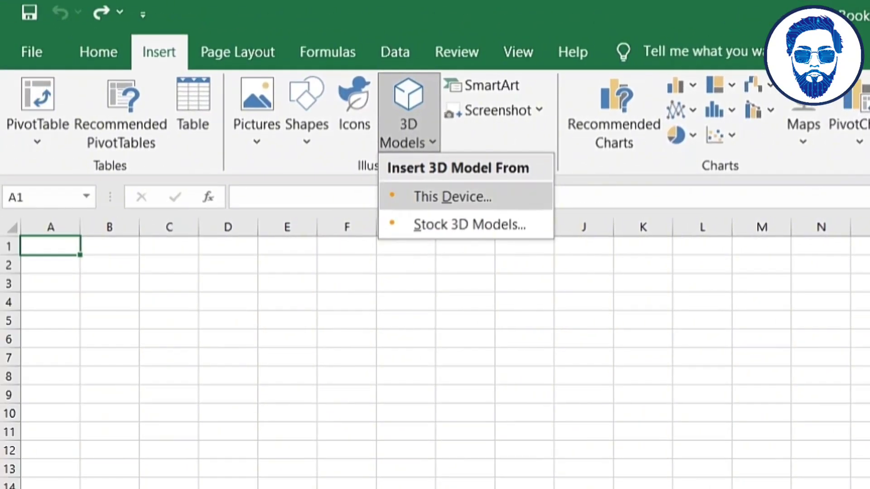
{"action": "left_click", "coordinate": [453, 196]}
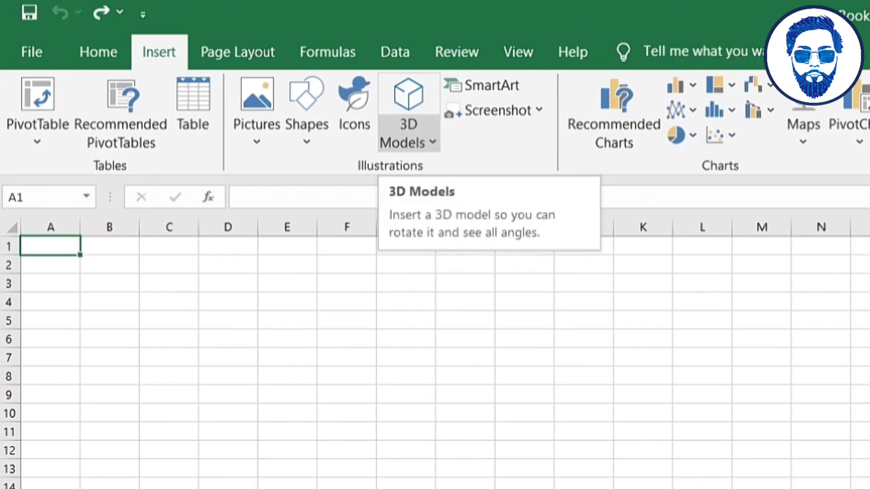
{"action": "left_click", "coordinate": [496, 110]}
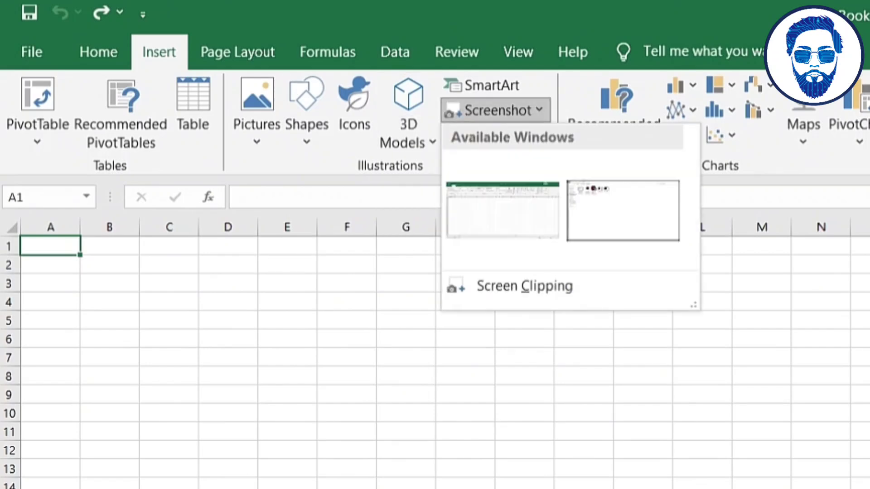
{"action": "key", "text": "Escape"}
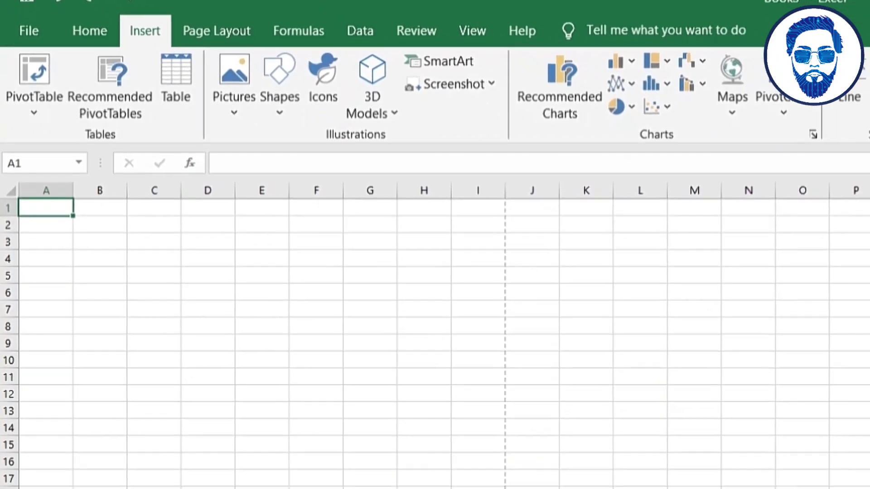
- Draw a text box spanning about rows 4 to 16 of columns D to I, and review its fill and outline color options
{"action": "left_click_drag", "start_coordinate": [193, 260], "coordinate": [501, 463]}
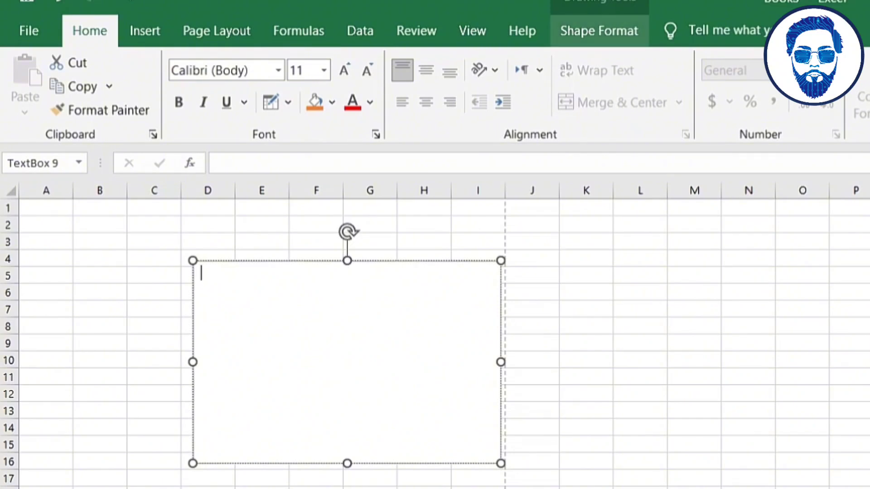
{"action": "left_click", "coordinate": [599, 30]}
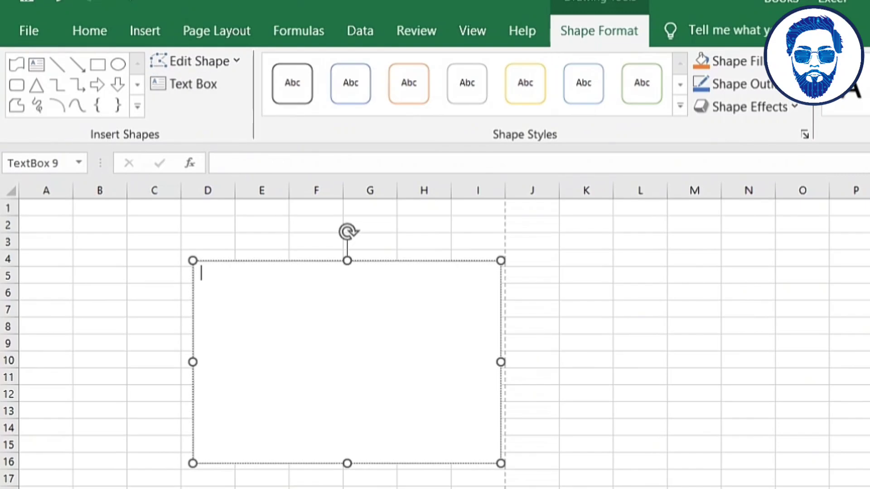
{"action": "left_click", "coordinate": [729, 61]}
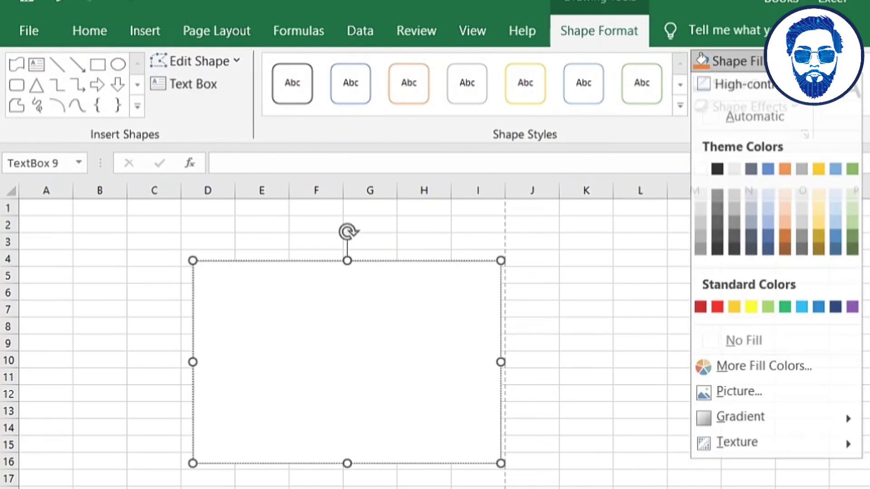
{"action": "left_click", "coordinate": [755, 122]}
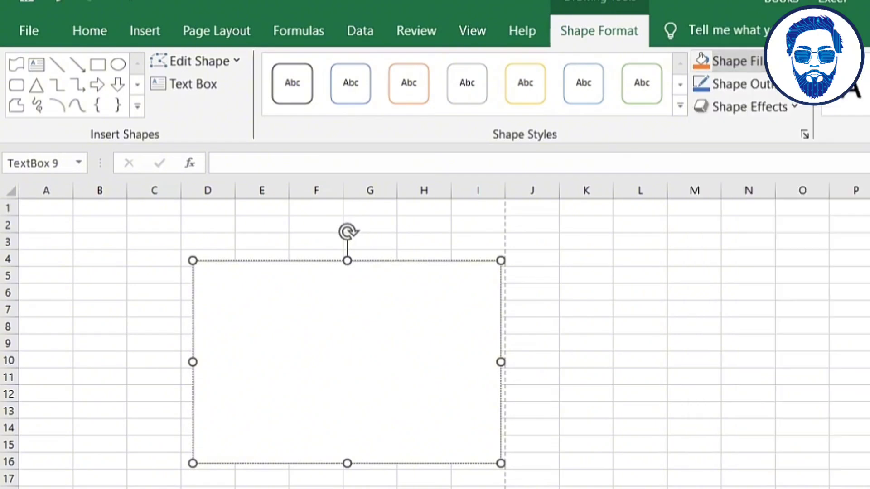
{"action": "left_click", "coordinate": [738, 84]}
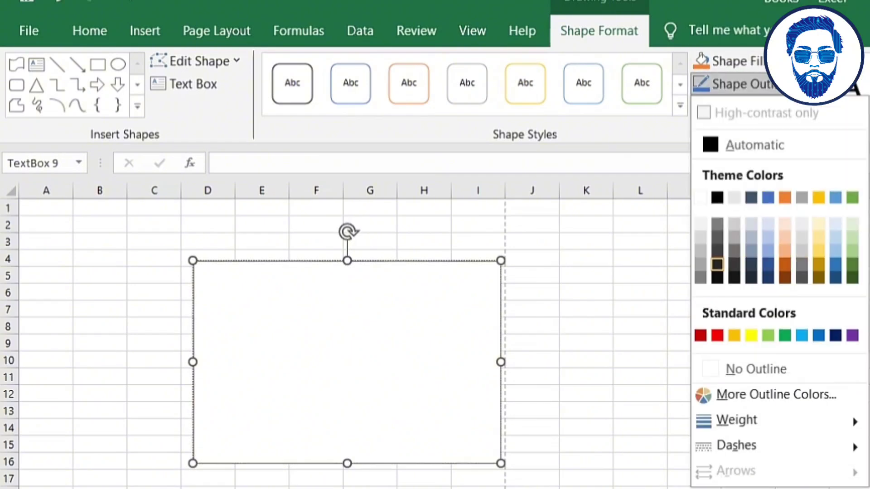
{"action": "key", "text": "Escape"}
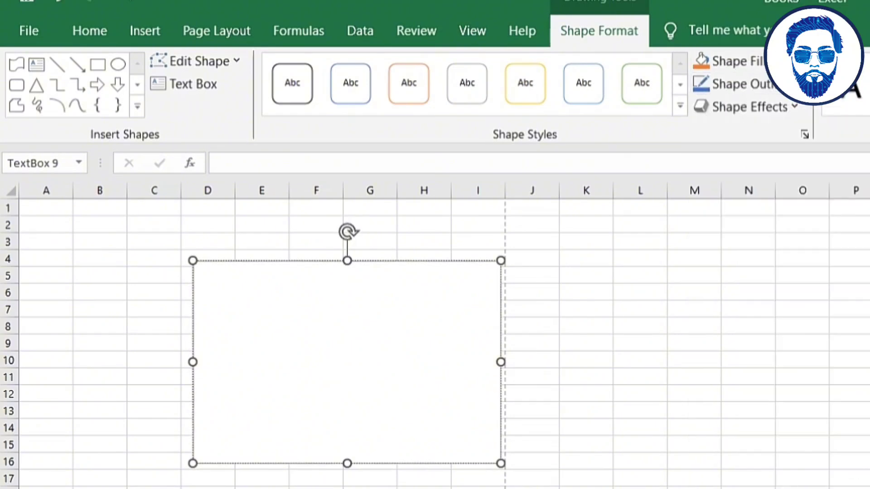
- Change the shape of the text box to a pentagon
{"action": "left_click", "coordinate": [199, 61]}
{"action": "mouse_move", "coordinate": [221, 88]}
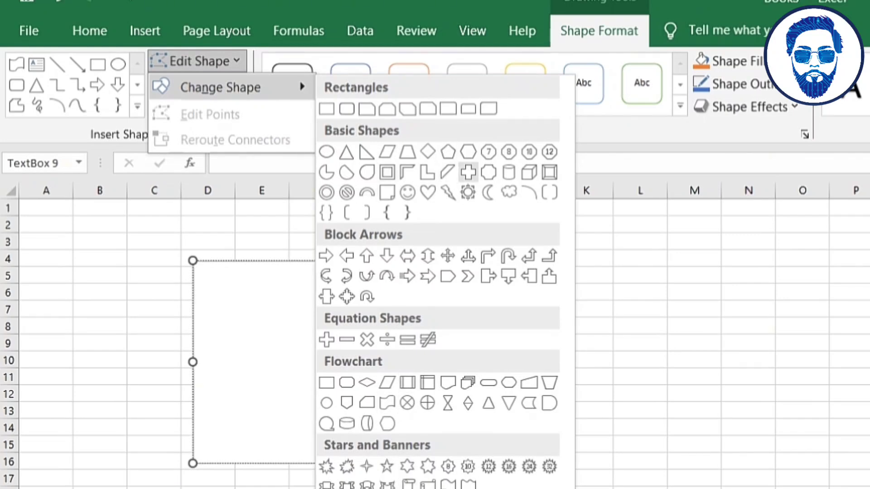
{"action": "left_click", "coordinate": [447, 151]}
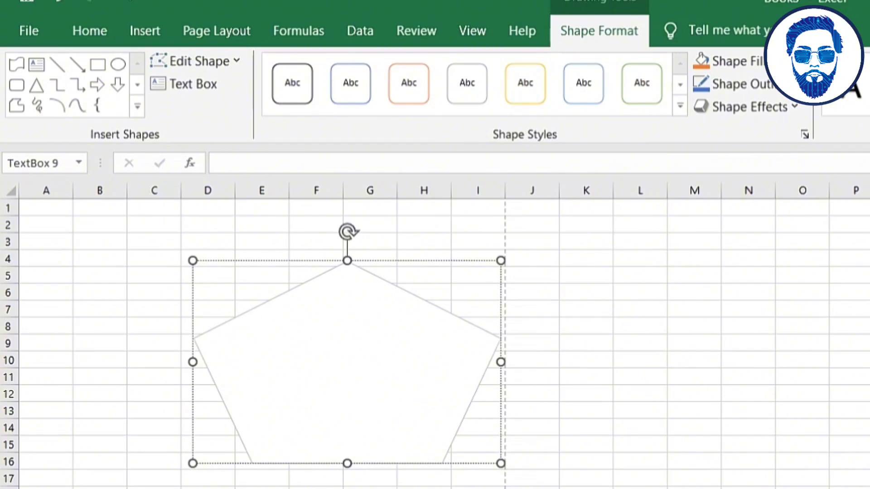
- Add a small second text box around column O from row 14 down, and review the shapes it can be changed to
{"action": "left_click", "coordinate": [185, 85]}
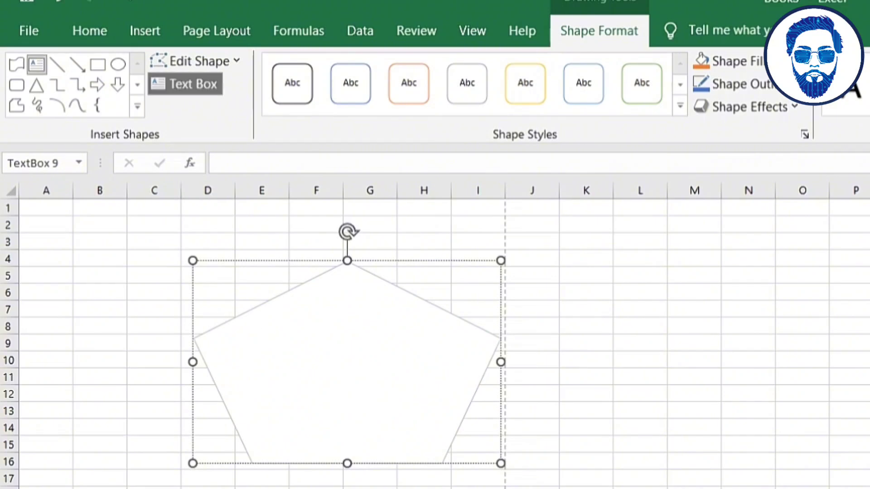
{"action": "left_click", "coordinate": [185, 84]}
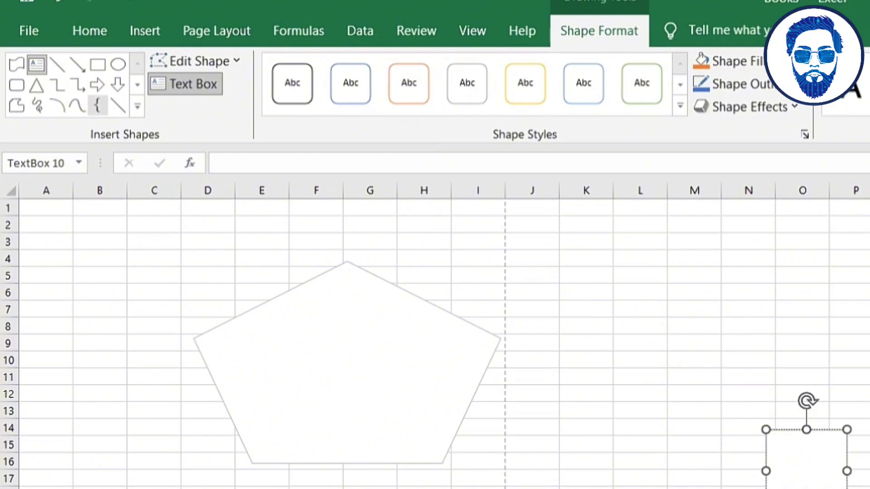
{"action": "left_click", "coordinate": [197, 61]}
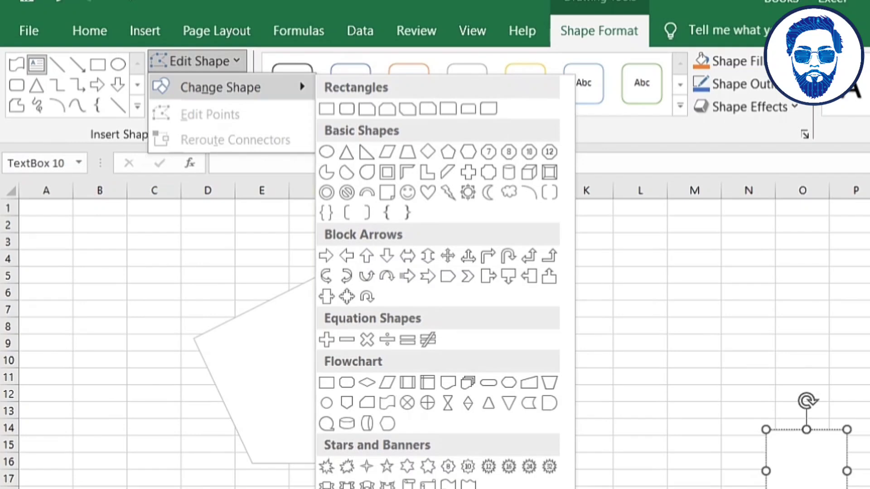
{"action": "left_click", "coordinate": [197, 61]}
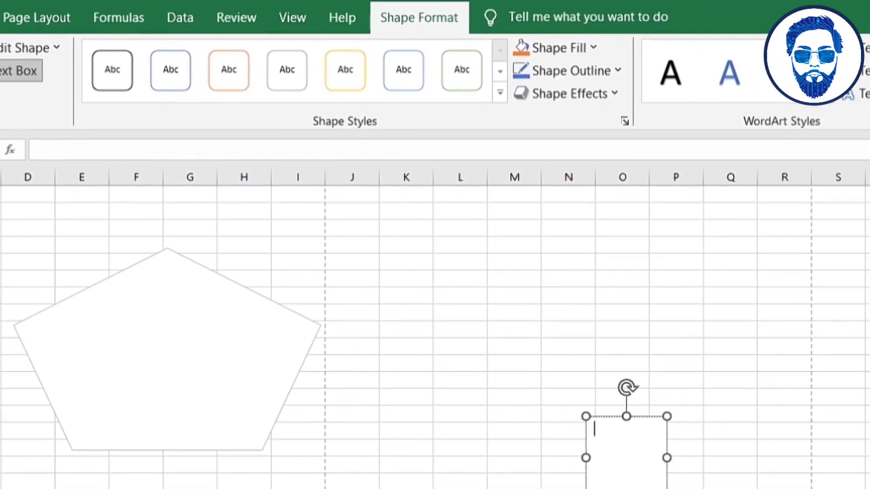
{"action": "right_click", "coordinate": [606, 426]}
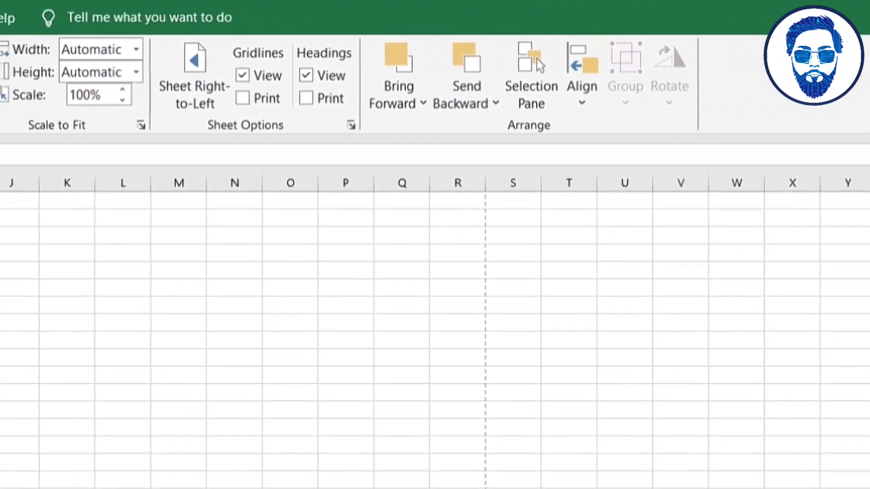
- Review the available paper sizes, and set the page orientation to Landscape
{"action": "left_click", "coordinate": [118, 90]}
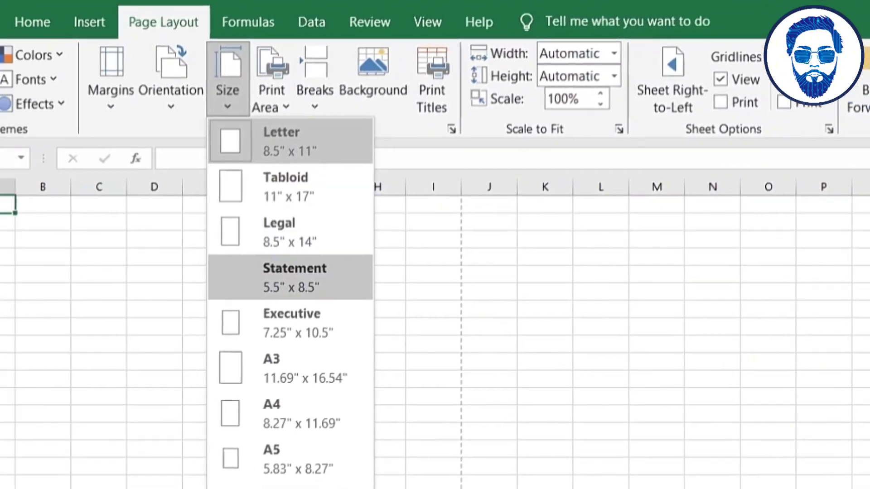
{"action": "key", "text": "Escape"}
{"action": "left_click", "coordinate": [171, 90]}
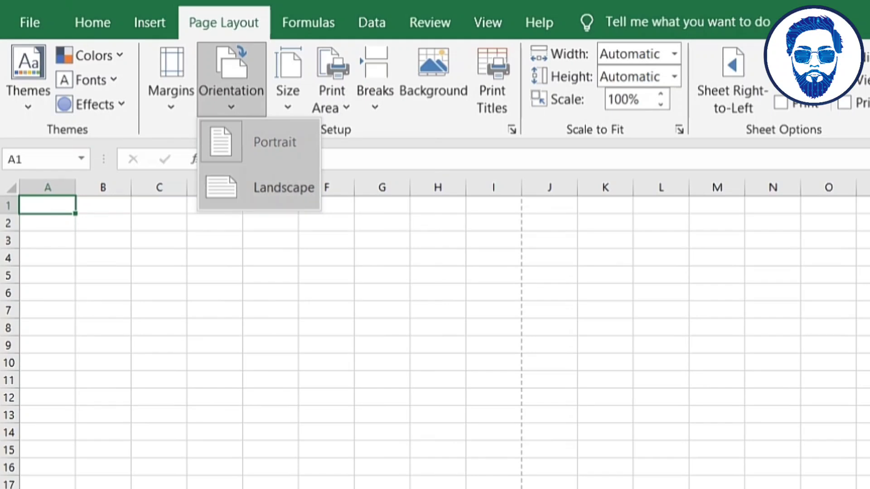
{"action": "key", "text": "Return"}
{"action": "key", "text": "alt+p"}
{"action": "key", "text": "o"}
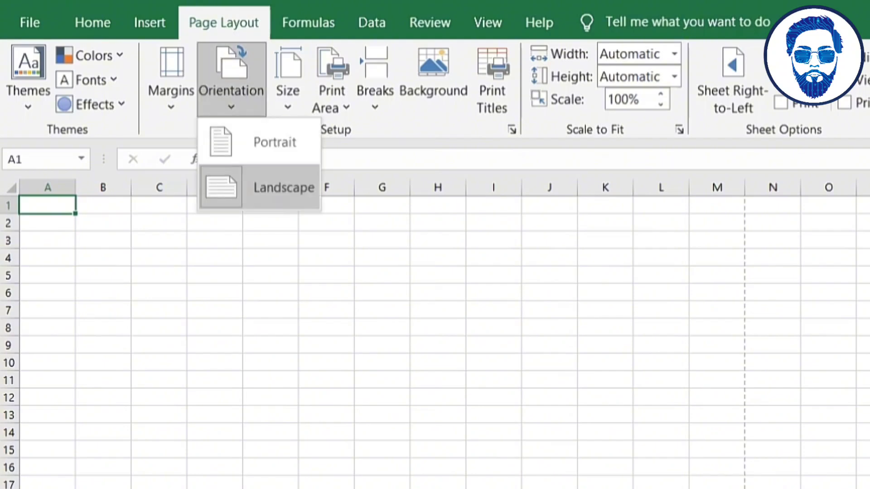
{"action": "key", "text": "Escape"}
- Compare the Normal, Wide and Narrow margin presets without changing the page margins
{"action": "key", "text": "Left"}
{"action": "key", "text": "Return"}
{"action": "key", "text": "Down"}
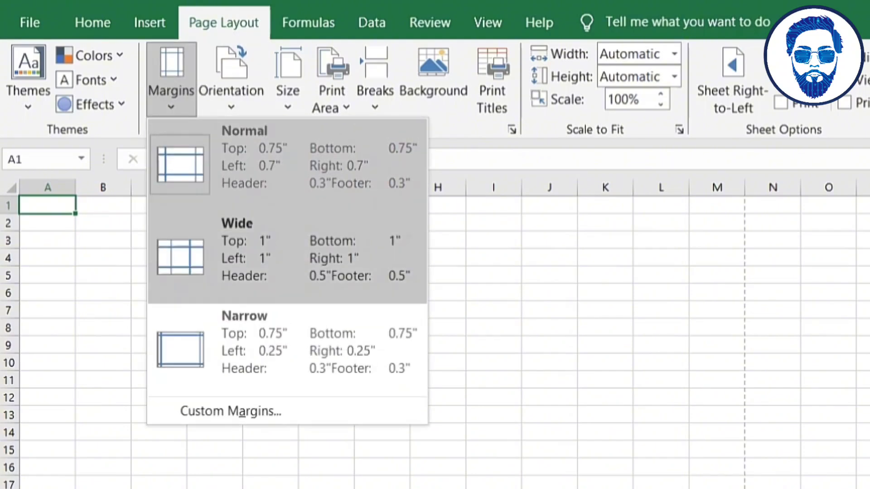
{"action": "key", "text": "Down"}
{"action": "key", "text": "Up"}
{"action": "key", "text": "Up"}
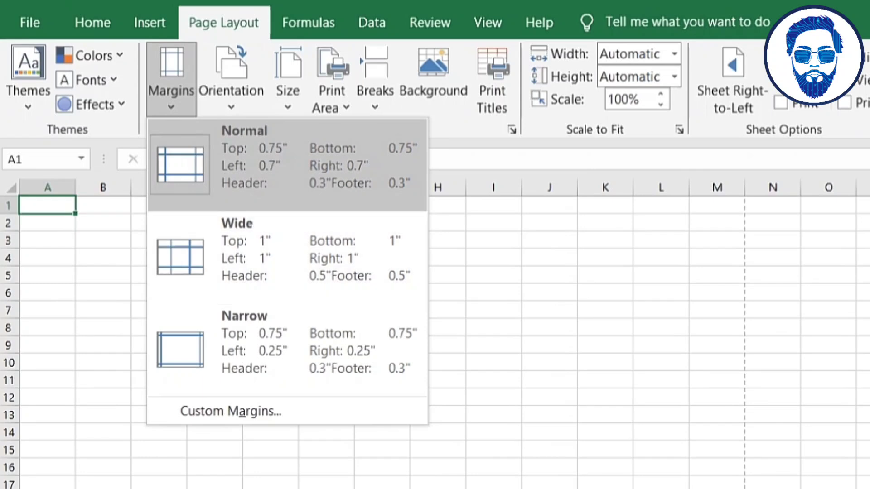
{"action": "key", "text": "Escape"}
- Look through the theme color sets for the workbook without applying another one
{"action": "key", "text": "Left"}
{"action": "key", "text": "Up"}
{"action": "key", "text": "Return"}
{"action": "key", "text": "Down"}
{"action": "key", "text": "Down"}
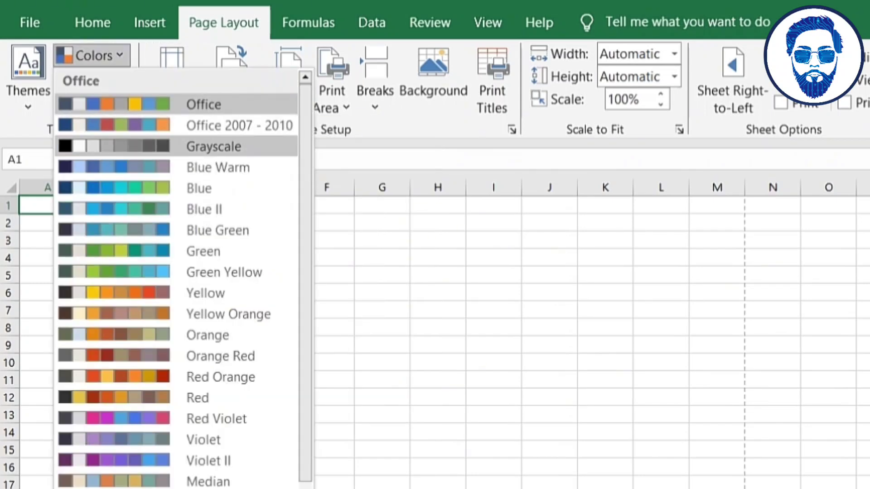
{"action": "key", "text": "Up"}
{"action": "key", "text": "Up"}
{"action": "key", "text": "Escape"}
- Look at the theme font sets and the theme effects offered for the workbook
{"action": "key", "text": "Down"}
{"action": "key", "text": "Return"}
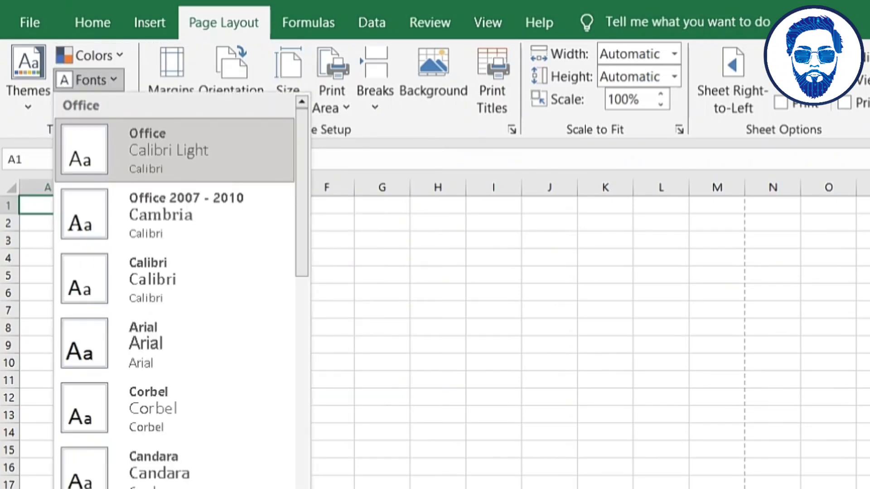
{"action": "key", "text": "Escape"}
{"action": "key", "text": "Down"}
{"action": "key", "text": "Return"}
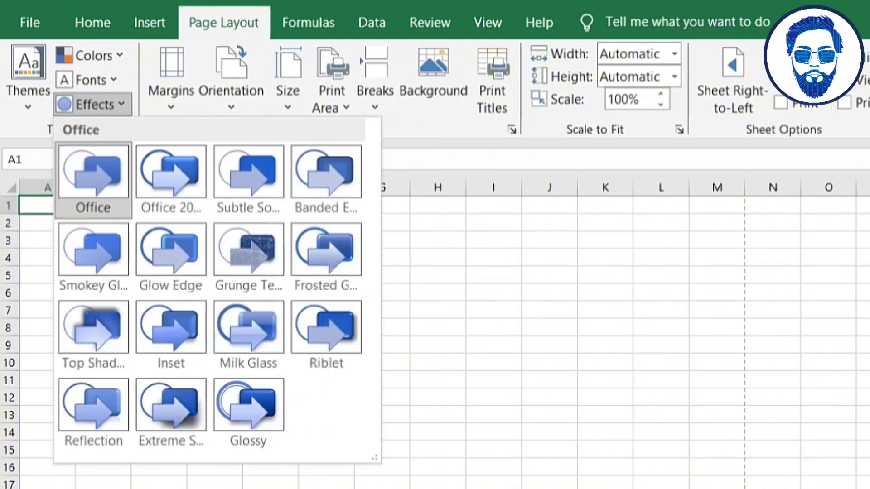
{"action": "key", "text": "Escape"}
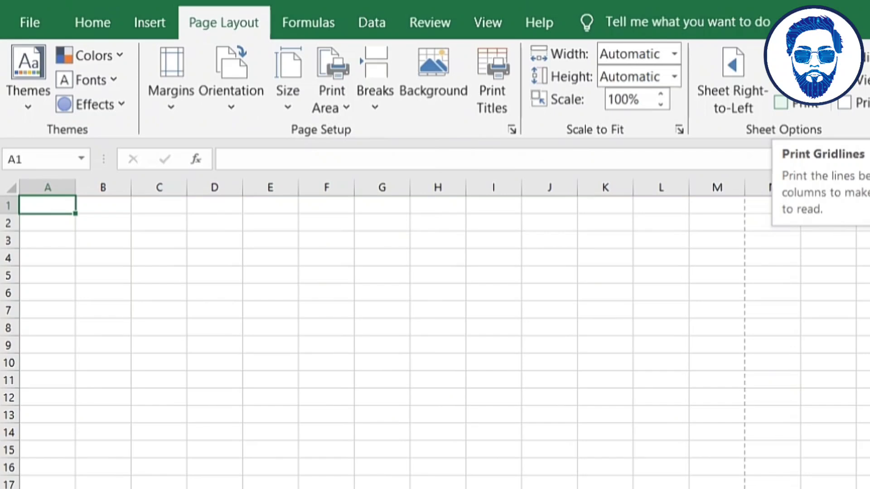
- Review the insert options, the formula bar for cell A1, and the recently used and AutoSum functions
{"action": "key", "text": "alt+n"}
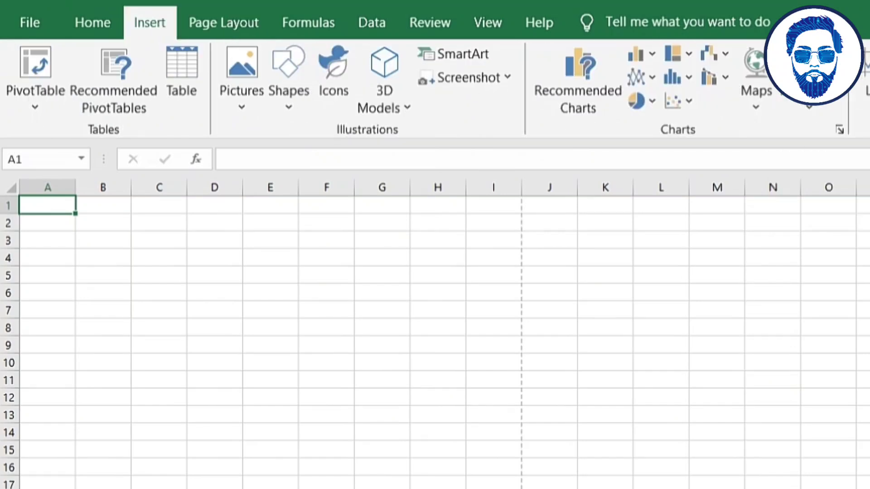
{"action": "left_click", "coordinate": [226, 159]}
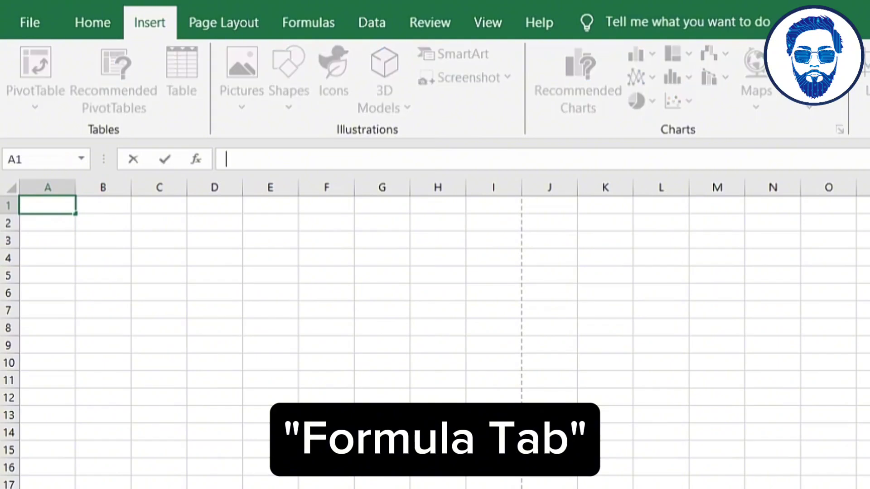
{"action": "key", "text": "alt+m"}
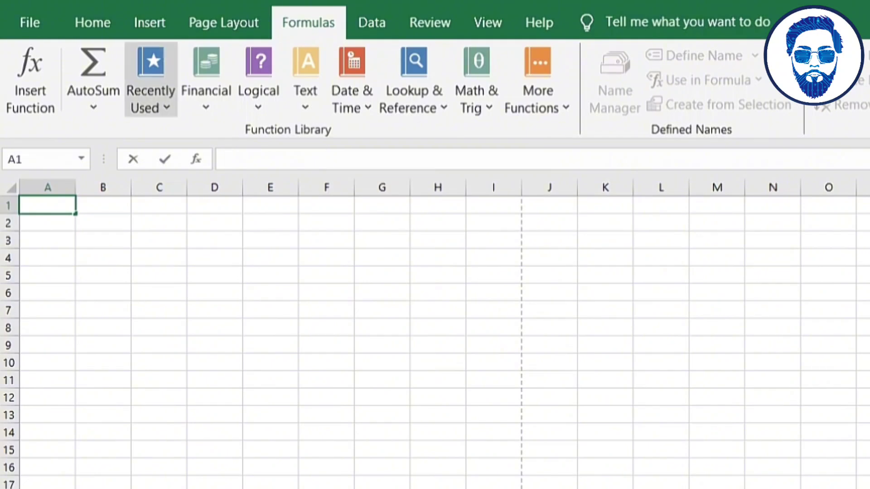
{"action": "left_click", "coordinate": [151, 79]}
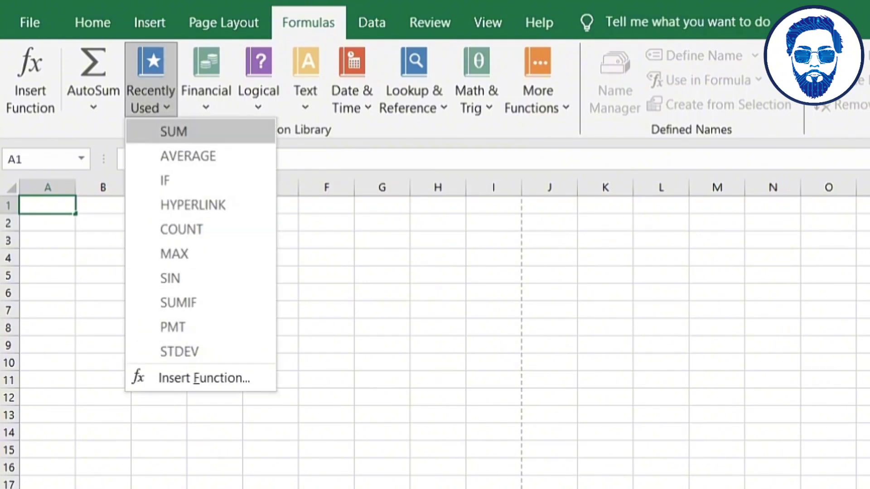
{"action": "left_click", "coordinate": [174, 132]}
{"action": "left_click", "coordinate": [93, 107]}
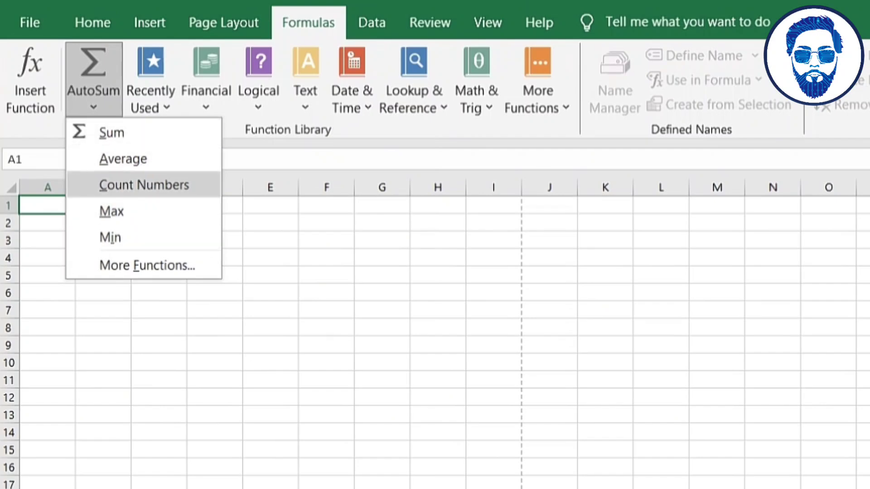
{"action": "key", "text": "Escape"}
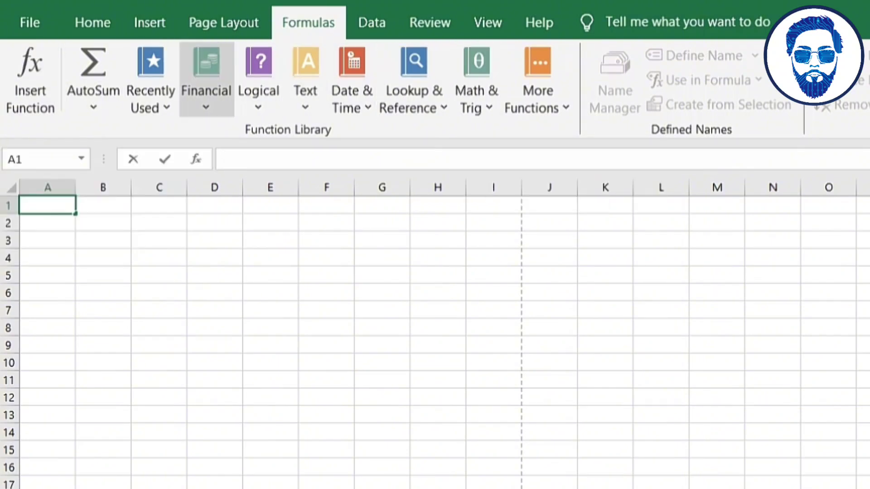
{"action": "left_click", "coordinate": [223, 23]}
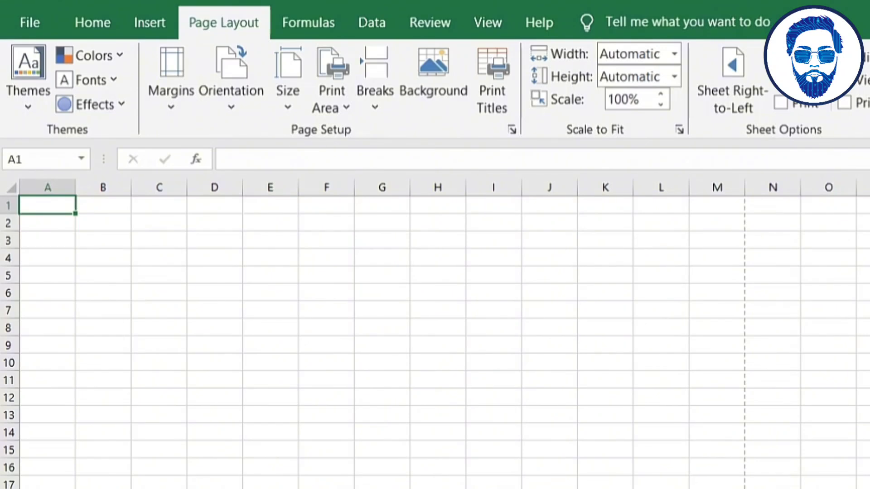
- Enter the numbers 1, 2, 3, 4 and 5 down cells A1 to A5
{"action": "left_click", "coordinate": [372, 22]}
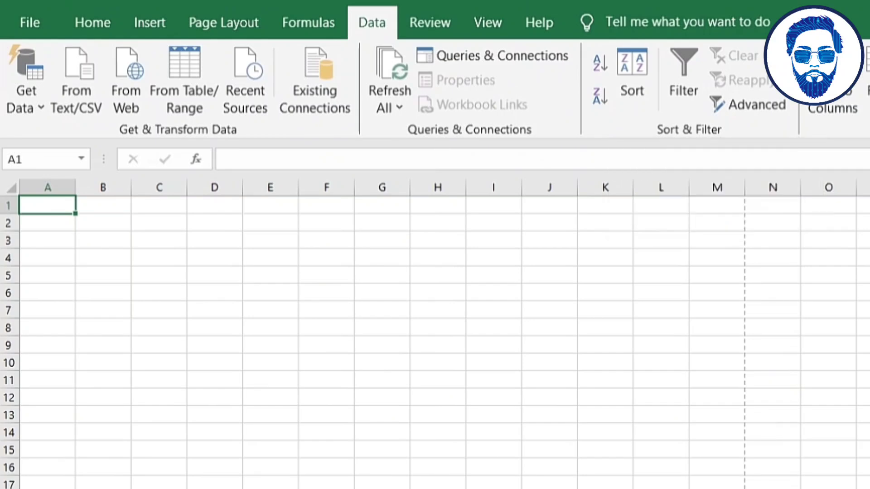
{"action": "type", "text": "1"}
{"action": "key", "text": "Return"}
{"action": "type", "text": "2"}
{"action": "key", "text": "Return"}
{"action": "type", "text": "3"}
{"action": "key", "text": "Return"}
{"action": "type", "text": "4"}
{"action": "key", "text": "Return"}
{"action": "type", "text": "5"}
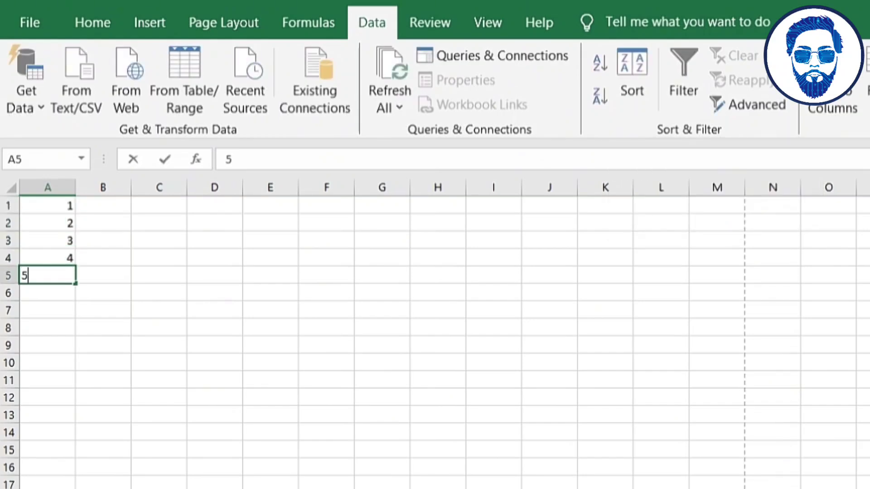
{"action": "key", "text": "ctrl+Return"}
- Sort the whole of column A from largest to smallest, and re-sort it from smallest to largest
{"action": "left_click", "coordinate": [48, 187]}
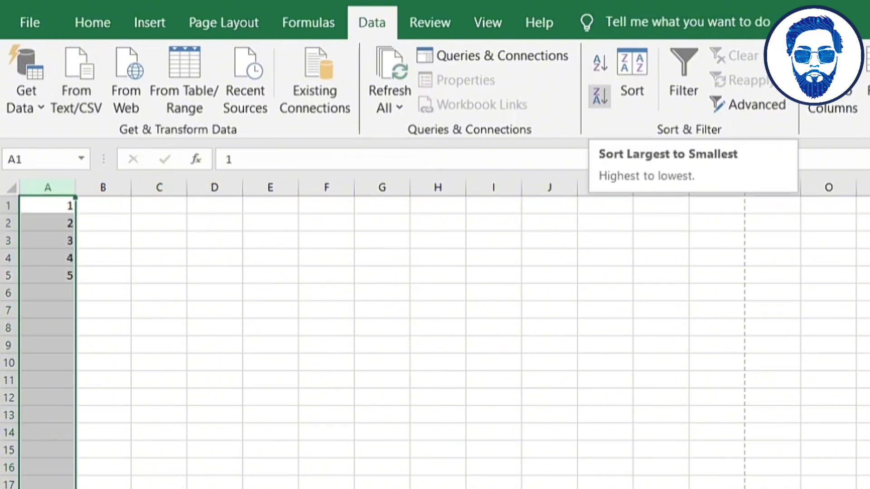
{"action": "left_click", "coordinate": [600, 96]}
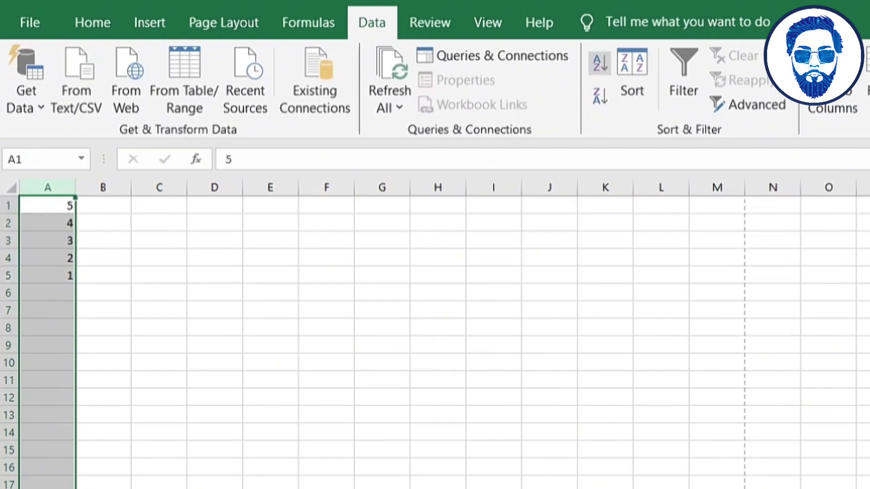
{"action": "left_click", "coordinate": [600, 62]}
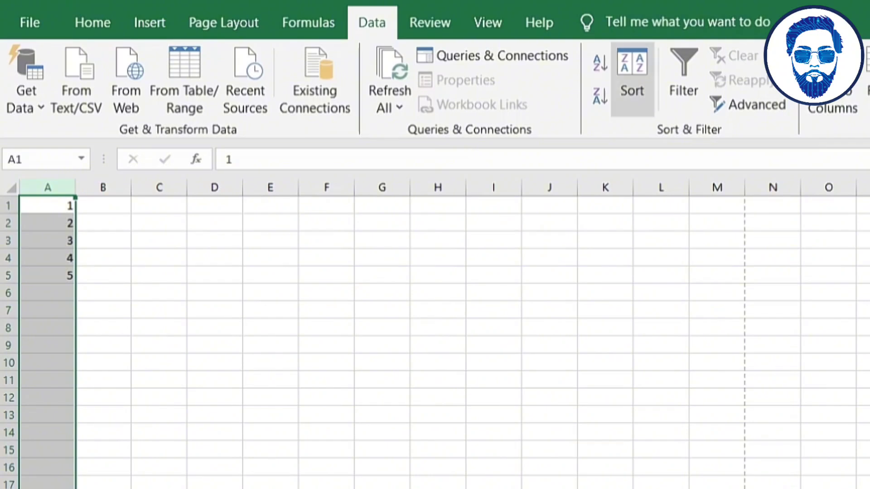
- Turn on filtering for column A
{"action": "left_click", "coordinate": [684, 77]}
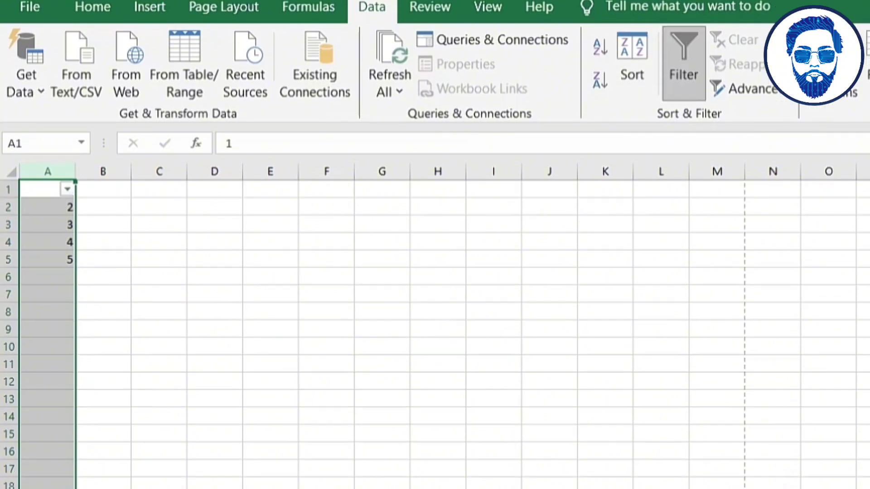
- Filter column A to show only the value 3
{"action": "left_click", "coordinate": [67, 205]}
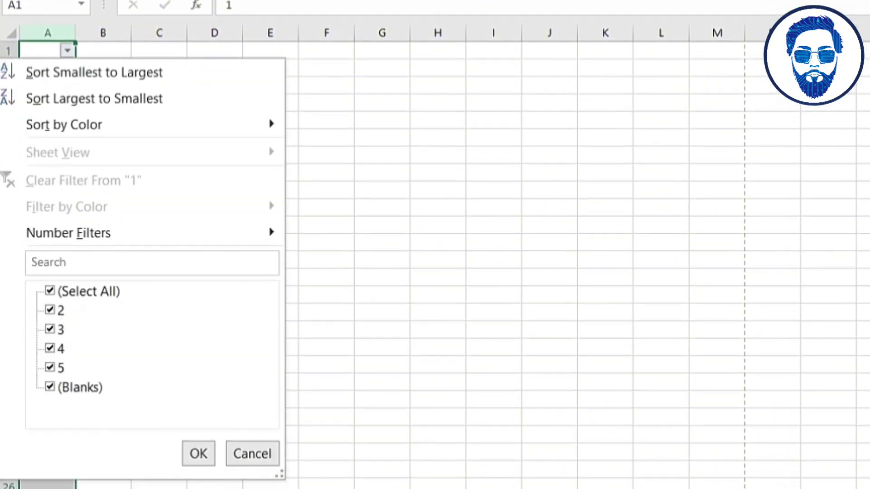
{"action": "left_click", "coordinate": [49, 291]}
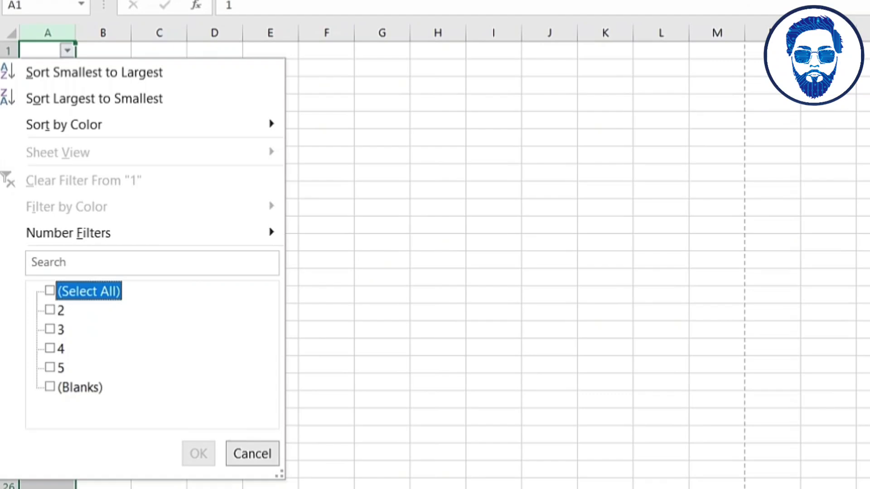
{"action": "left_click", "coordinate": [49, 329]}
{"action": "left_click", "coordinate": [198, 454]}
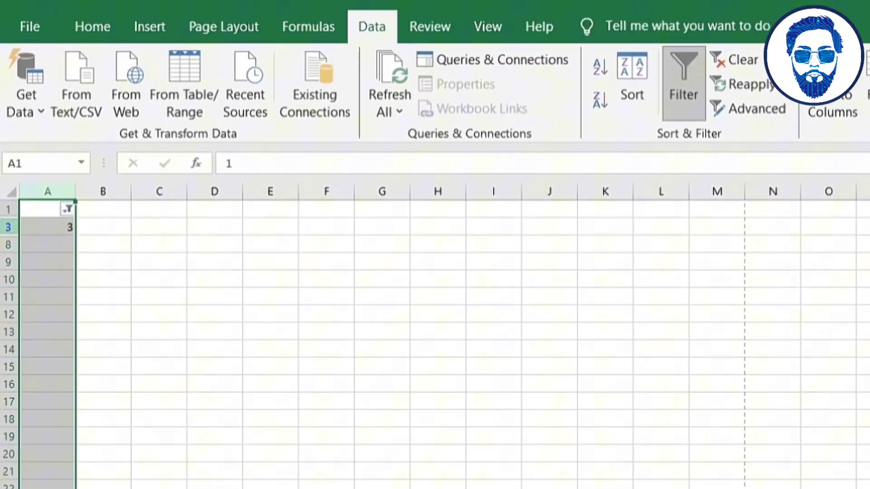
- Select row 3 and turn off filtering for column A
{"action": "left_click", "coordinate": [8, 164]}
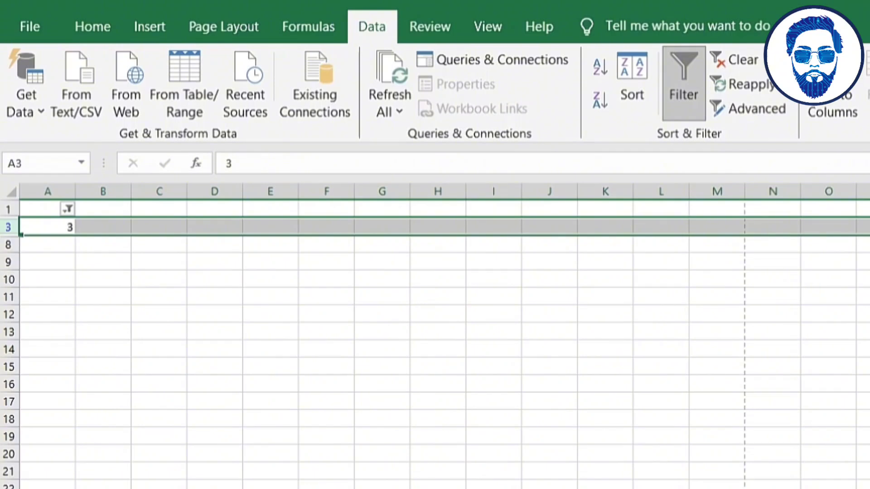
{"action": "left_click", "coordinate": [683, 84]}
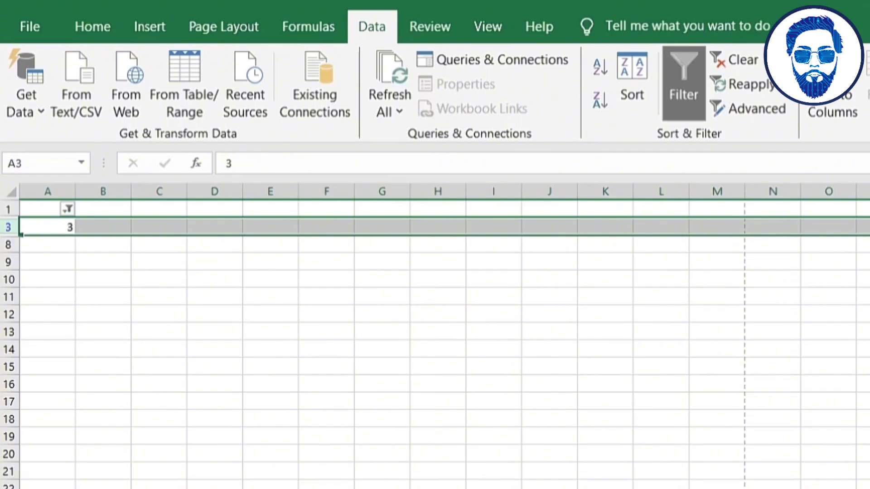
{"action": "left_click", "coordinate": [683, 84]}
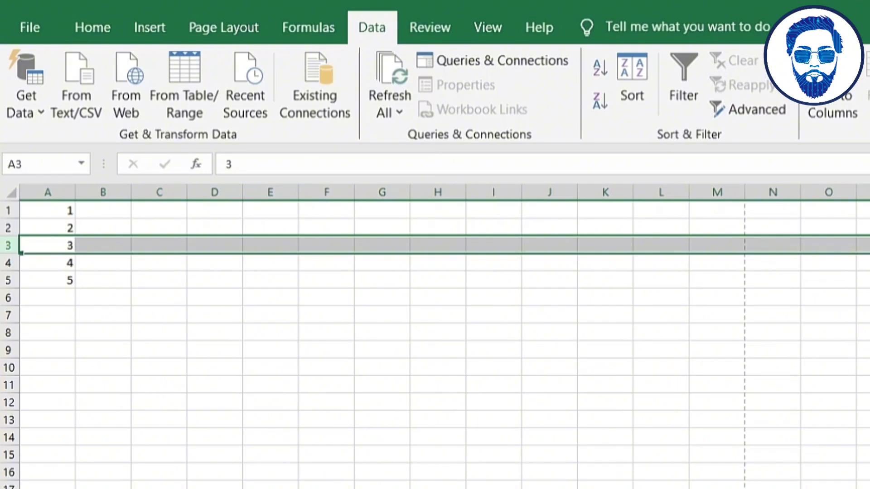
- Select a block of cells starting at A1 and extending to column M, and insert a new comment on A1
{"action": "left_click", "coordinate": [430, 27]}
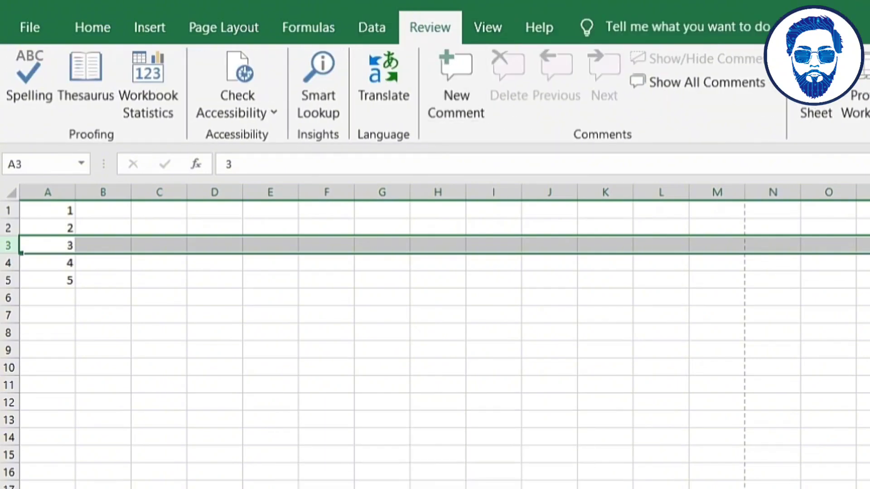
{"action": "left_click_drag", "start_coordinate": [48, 211], "coordinate": [717, 487]}
{"action": "scroll", "coordinate": [380, 345], "scroll_direction": "up", "scroll_amount": 3}
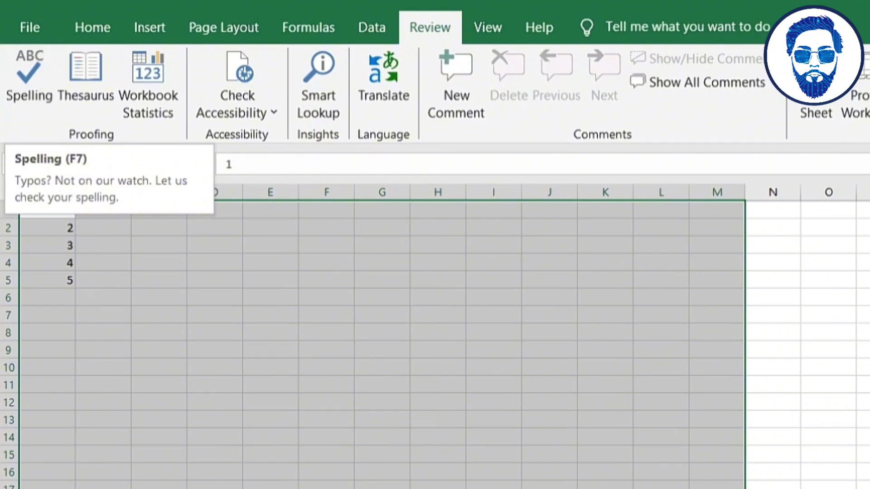
{"action": "left_click", "coordinate": [456, 86]}
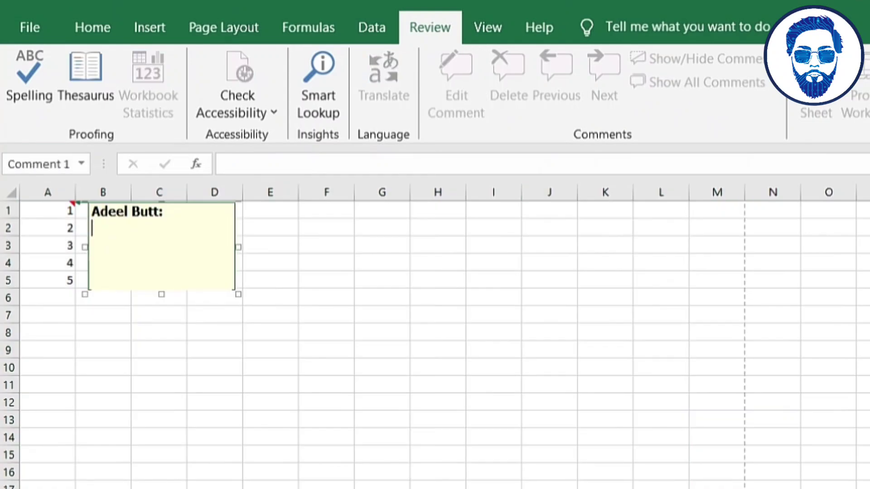
- Move the A1 comment box to around columns J to L, rows 8 to 12, and enter "this is first cell" in it
{"action": "left_click_drag", "start_coordinate": [89, 247], "coordinate": [745, 444]}
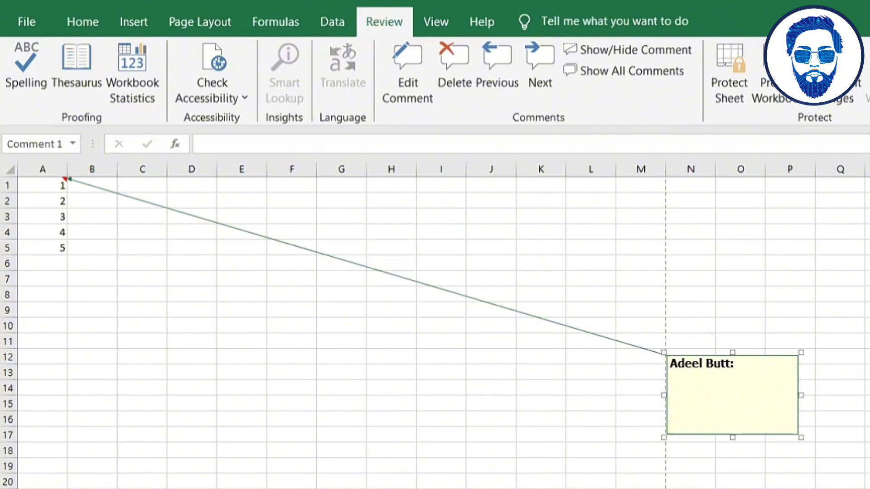
{"action": "left_click_drag", "start_coordinate": [745, 435], "coordinate": [549, 362]}
{"action": "left_click", "coordinate": [499, 312]}
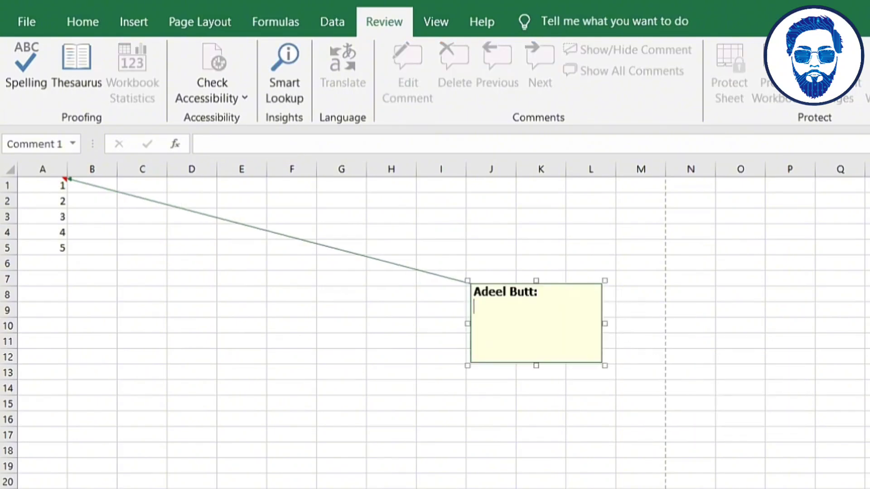
{"action": "type", "text": "this is first cell"}
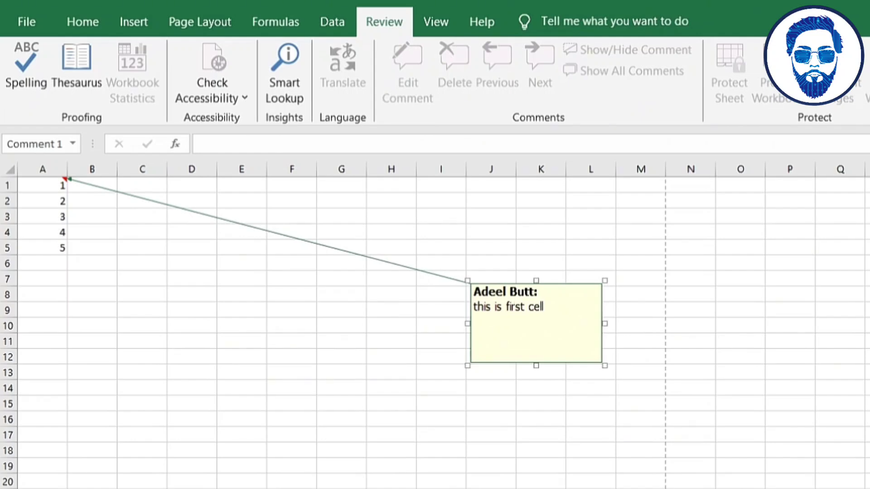
{"action": "left_click", "coordinate": [540, 403]}
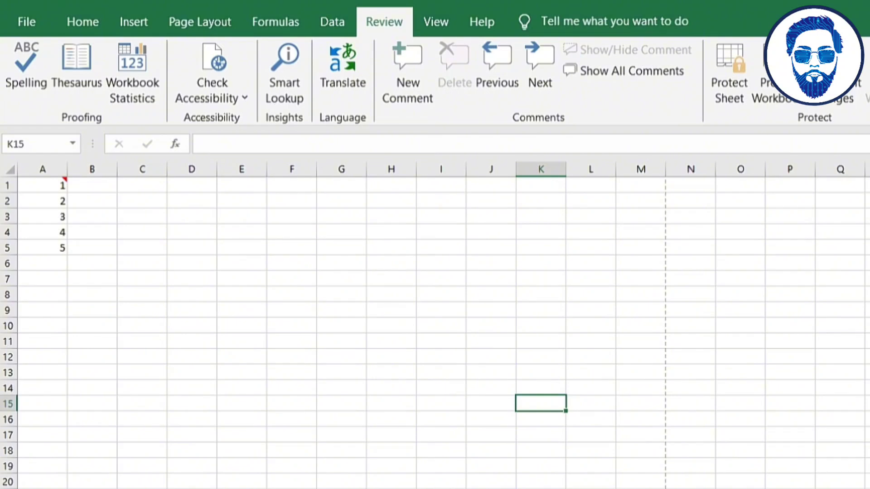
{"action": "mouse_move", "coordinate": [68, 180]}
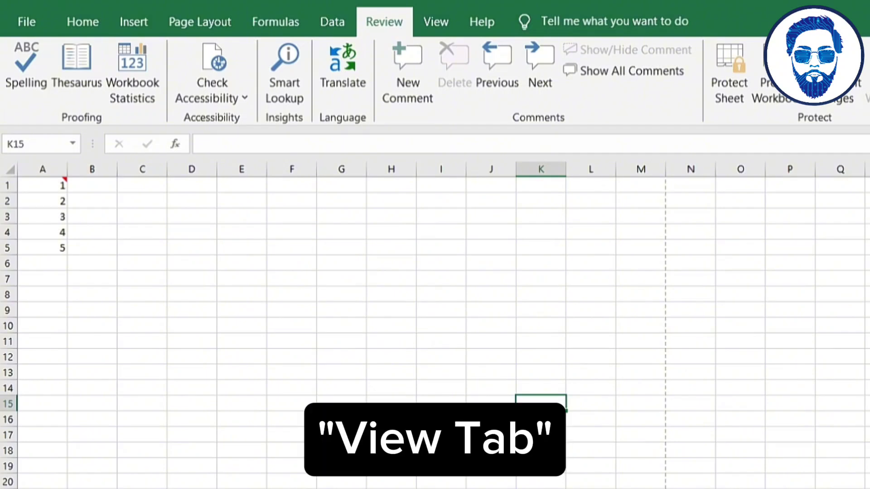
- View the sheet in Page Break Preview and Page Layout, check the Custom Views dialog, and return to Normal view
{"action": "left_click", "coordinate": [436, 22]}
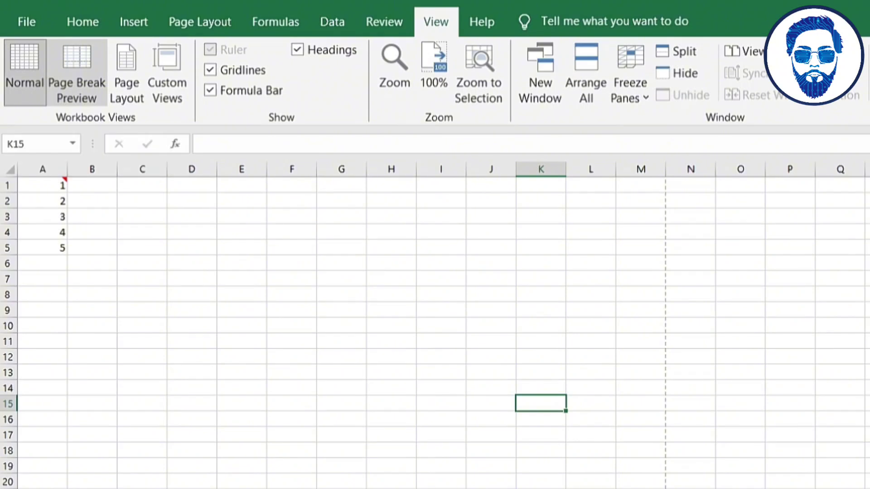
{"action": "left_click", "coordinate": [77, 72]}
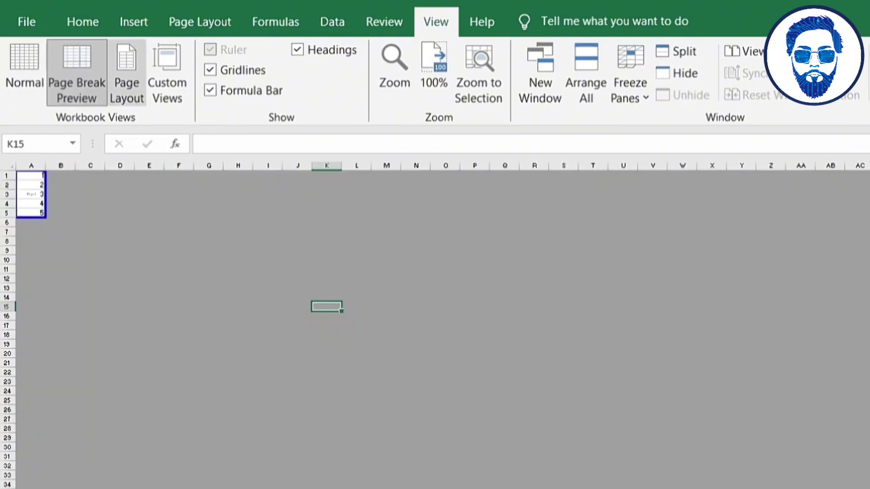
{"action": "left_click", "coordinate": [126, 73]}
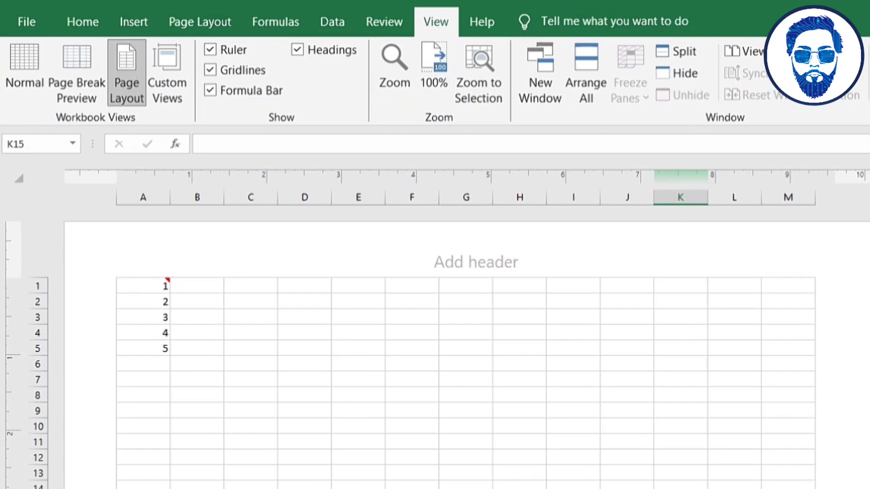
{"action": "left_click", "coordinate": [167, 72]}
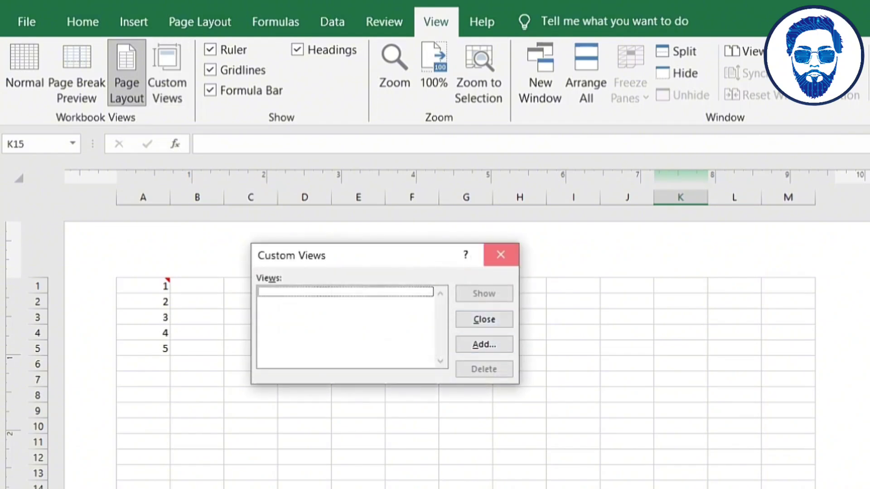
{"action": "left_click", "coordinate": [501, 255]}
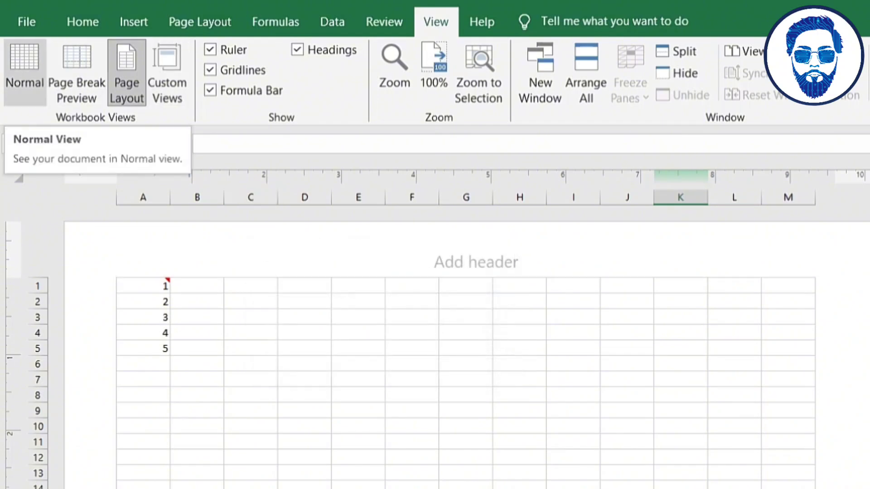
{"action": "left_click", "coordinate": [24, 73]}
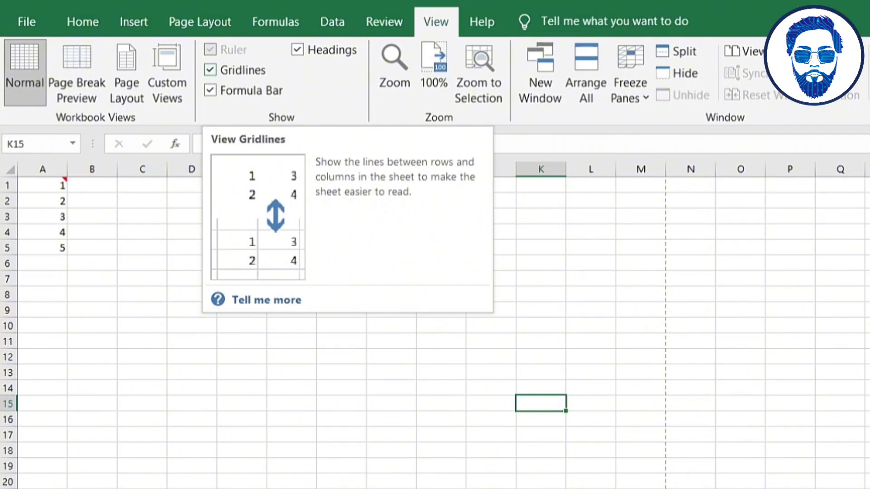
- Hide and show again the gridlines, the formula bar, and the row and column headings in turn
{"action": "left_click", "coordinate": [210, 70]}
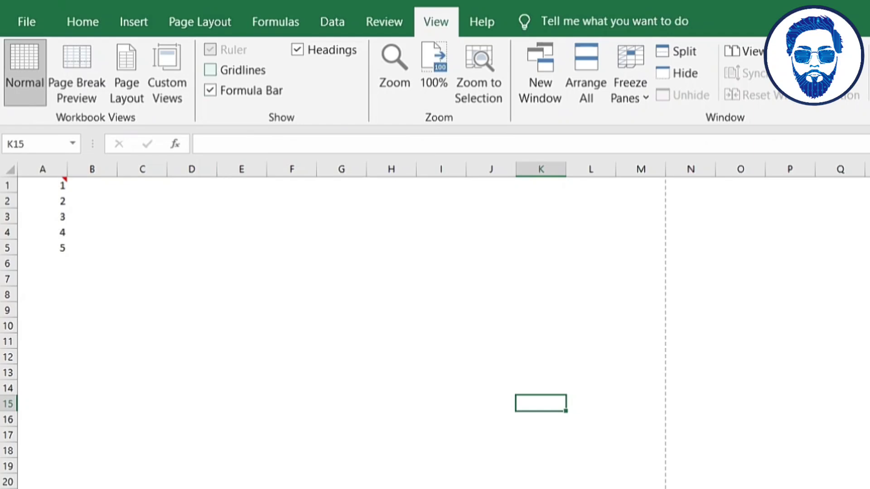
{"action": "left_click", "coordinate": [210, 70]}
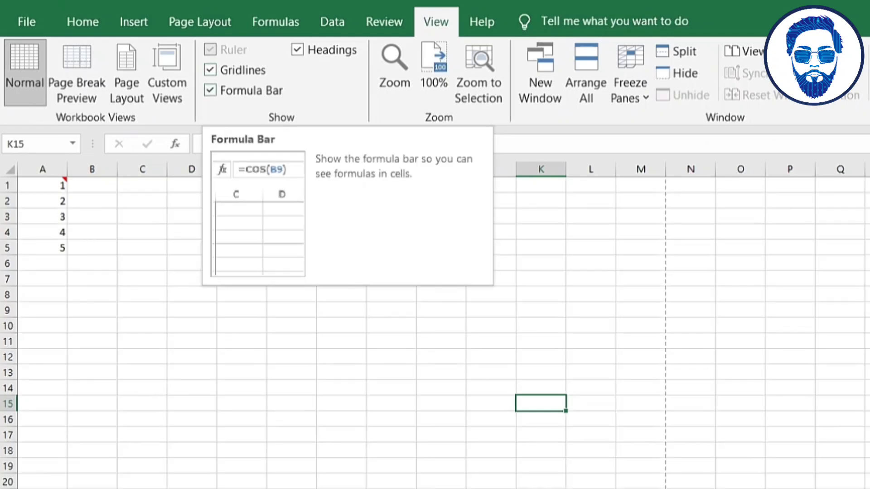
{"action": "left_click", "coordinate": [210, 90]}
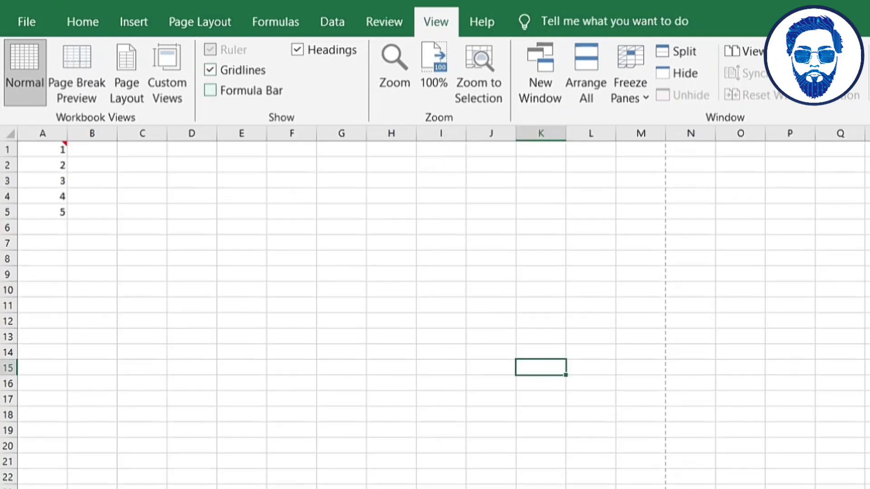
{"action": "left_click", "coordinate": [210, 90]}
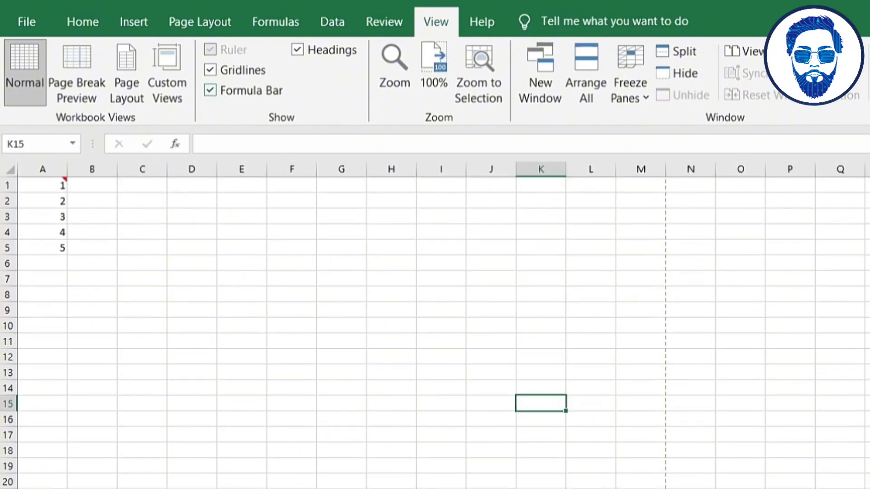
{"action": "left_click", "coordinate": [297, 49]}
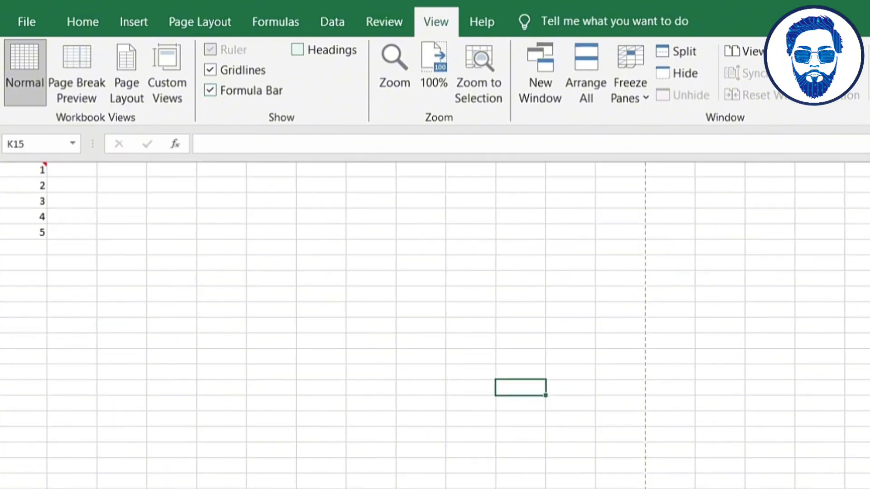
{"action": "left_click", "coordinate": [297, 49]}
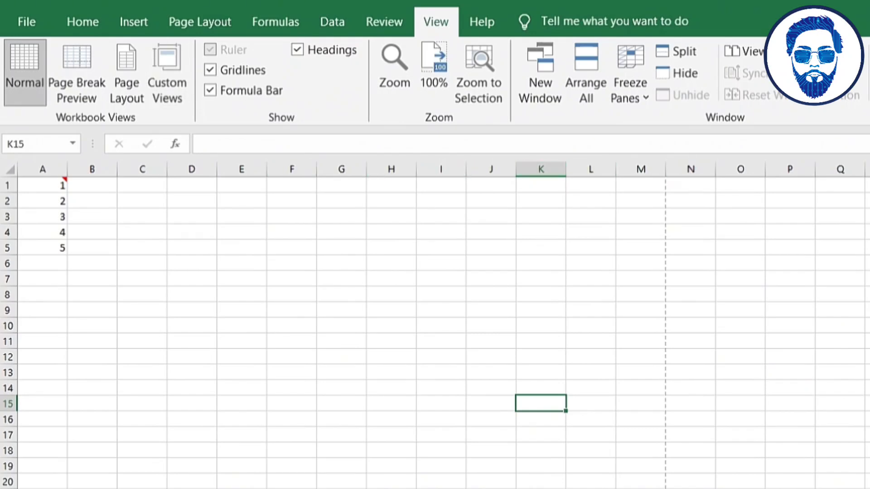
- Set the sheet's zoom to 75% and reset it to 100%
{"action": "left_click", "coordinate": [394, 72]}
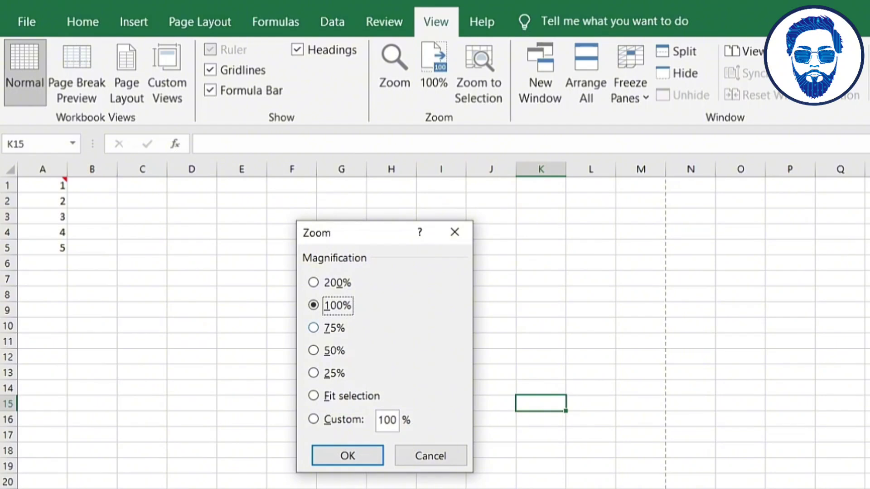
{"action": "left_click", "coordinate": [313, 328]}
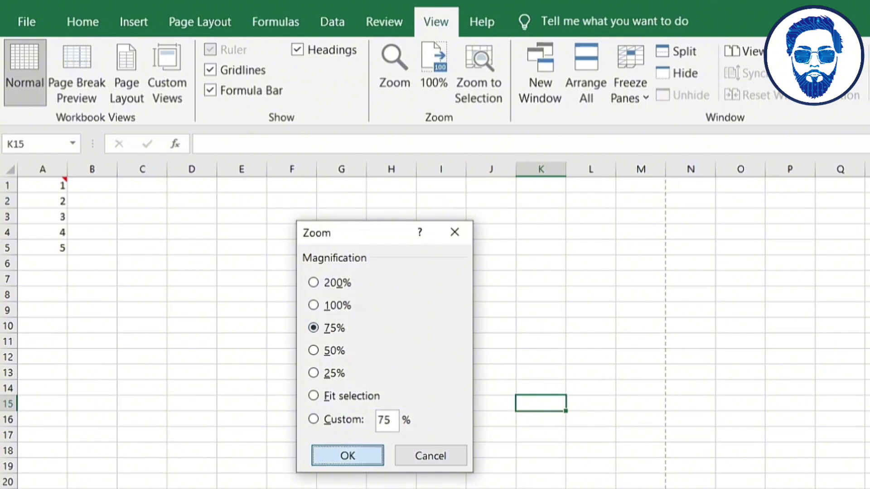
{"action": "key", "text": "Return"}
{"action": "left_click", "coordinate": [433, 73]}
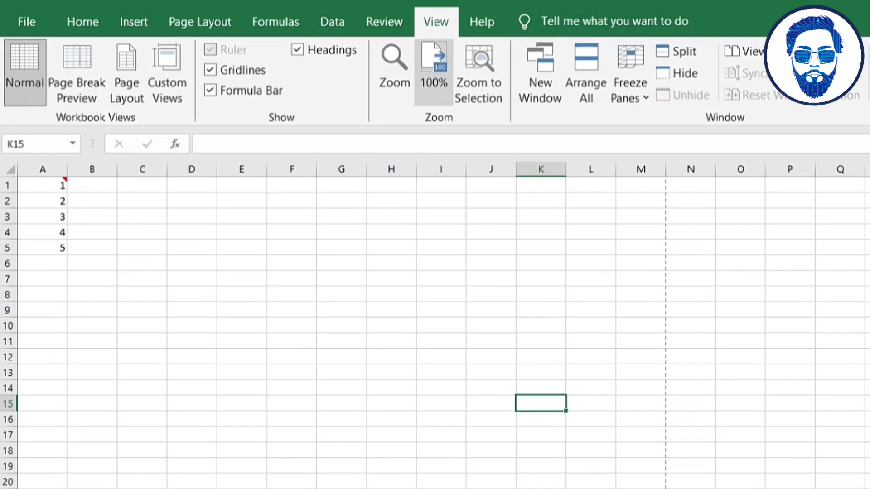
- Set the sheet's zoom magnification to 200%
{"action": "left_click", "coordinate": [394, 68]}
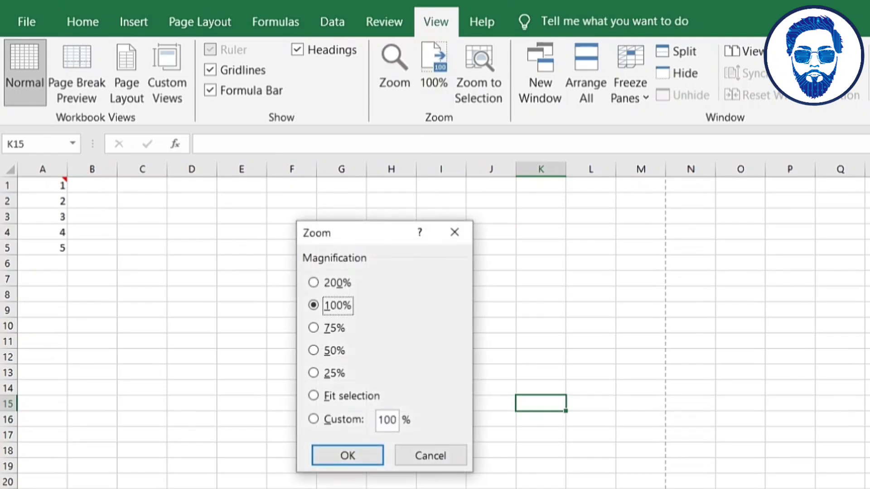
{"action": "left_click", "coordinate": [313, 283]}
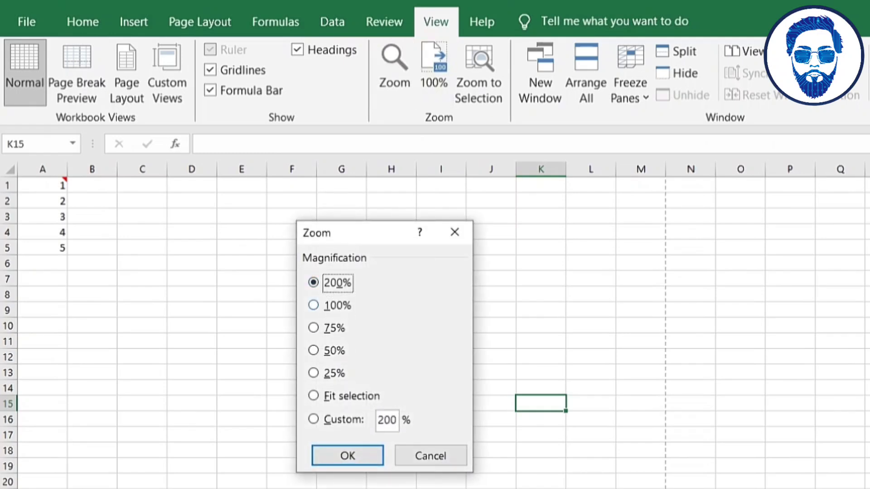
{"action": "key", "text": "Return"}
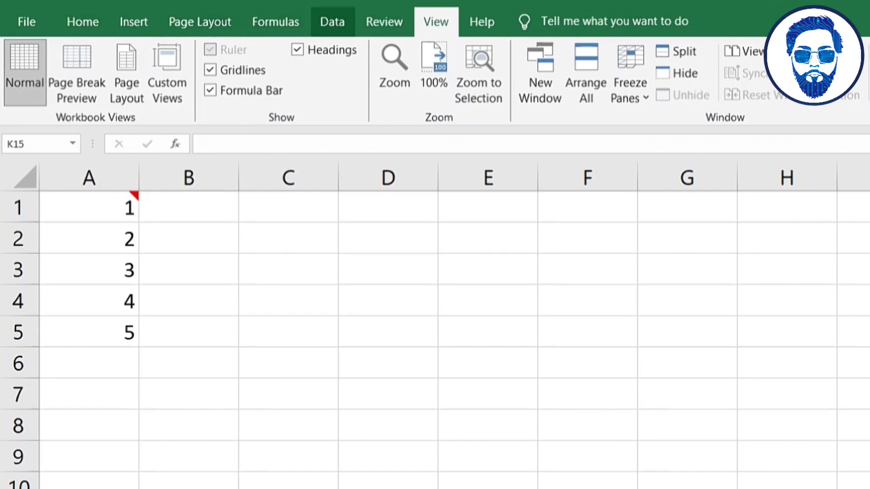
- Look over the Help commands, return to the Home commands, and reduce the sheet's zoom to about 102%
{"action": "left_click", "coordinate": [482, 22]}
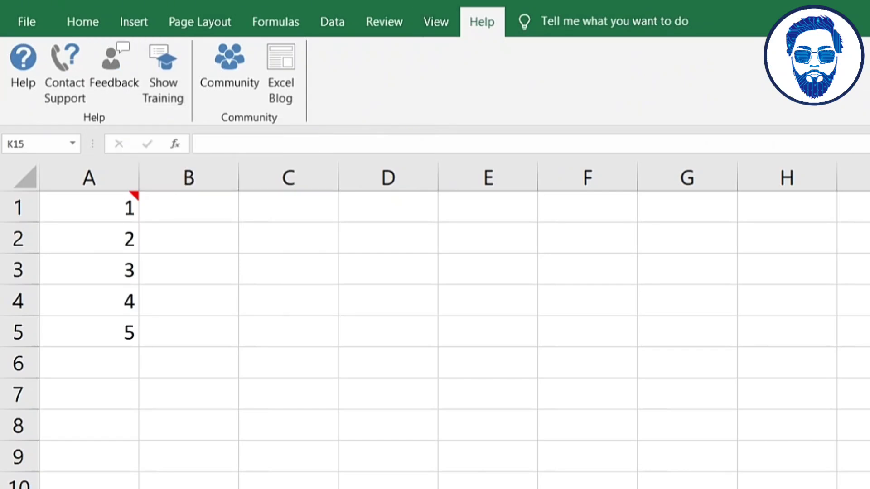
{"action": "left_click", "coordinate": [83, 22]}
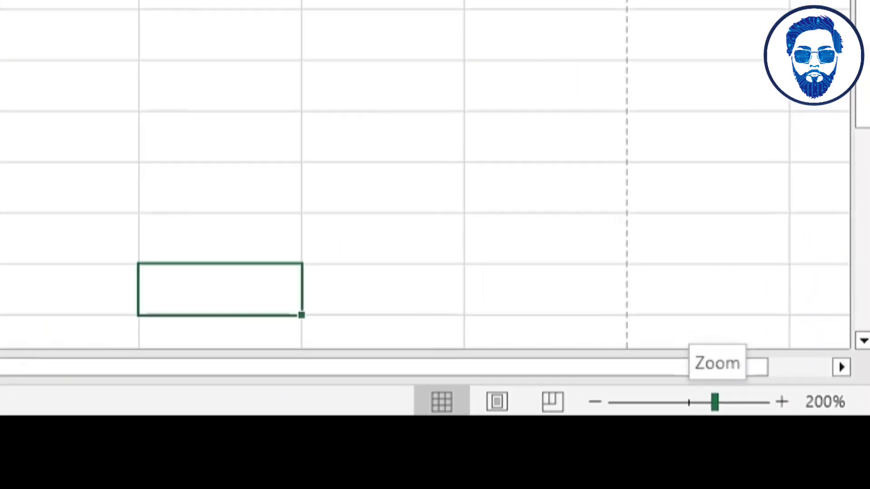
{"action": "left_click_drag", "start_coordinate": [814, 469], "coordinate": [806, 469]}
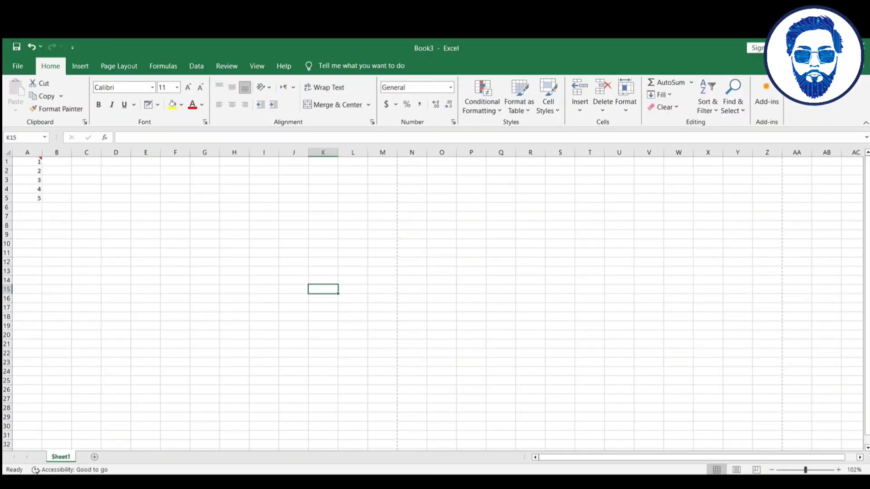
- Begin an entry for cell K15 in the formula bar and look over the Math & Trig and Lookup & Reference function lists
{"action": "left_click", "coordinate": [120, 137]}
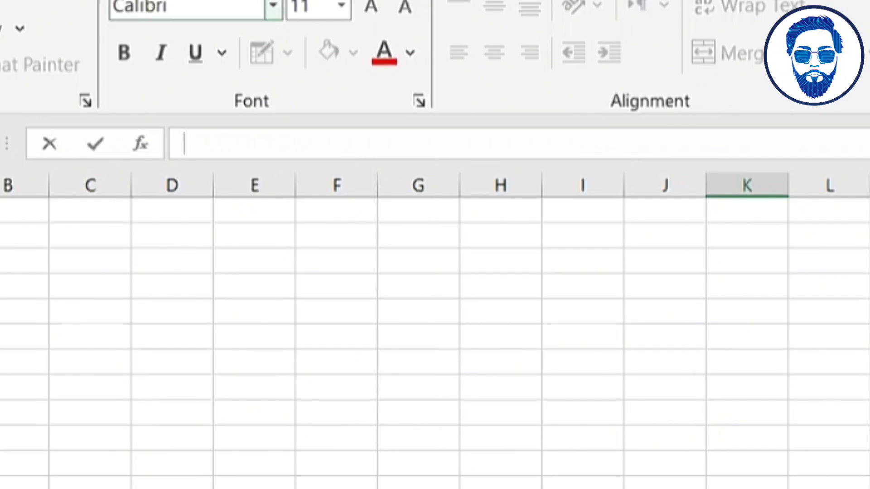
{"action": "key", "text": "alt+m"}
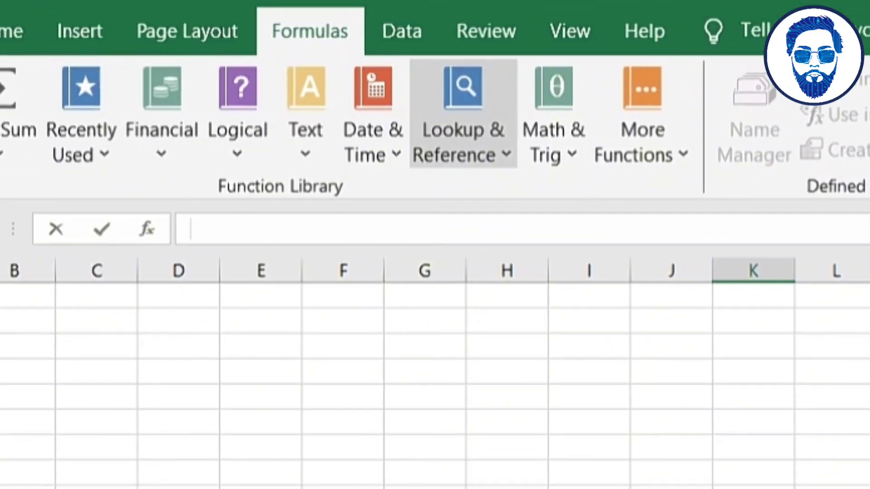
{"action": "left_click", "coordinate": [553, 113]}
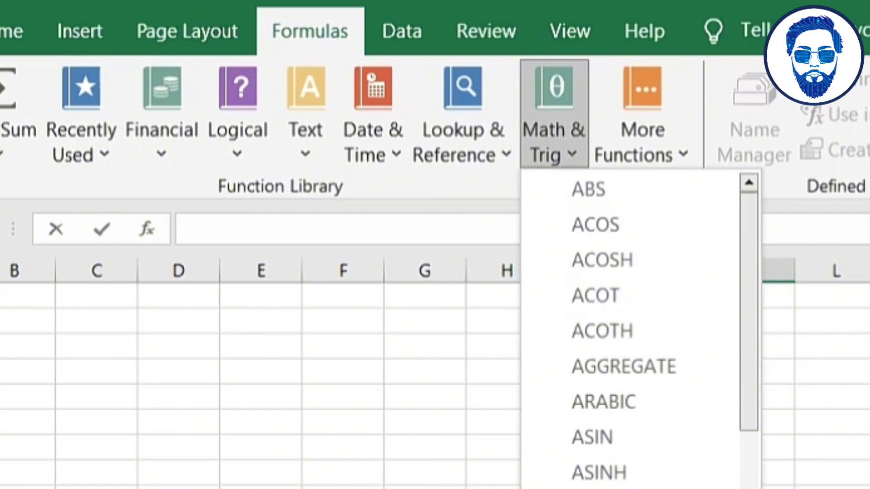
{"action": "left_click", "coordinate": [463, 113]}
{"action": "left_click", "coordinate": [463, 113]}
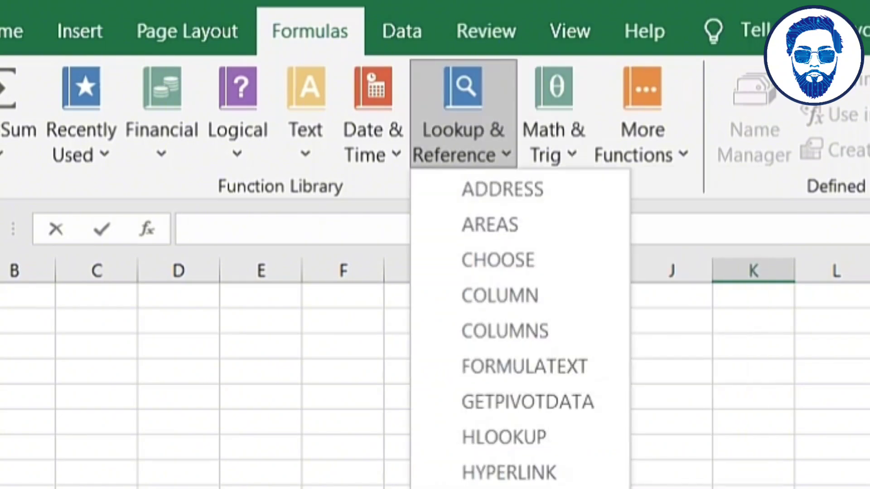
{"action": "left_click", "coordinate": [463, 114]}
- Look over the Date & Time, Logical and Financial function lists, and leave the entry in cell K15 empty
{"action": "left_click", "coordinate": [373, 114]}
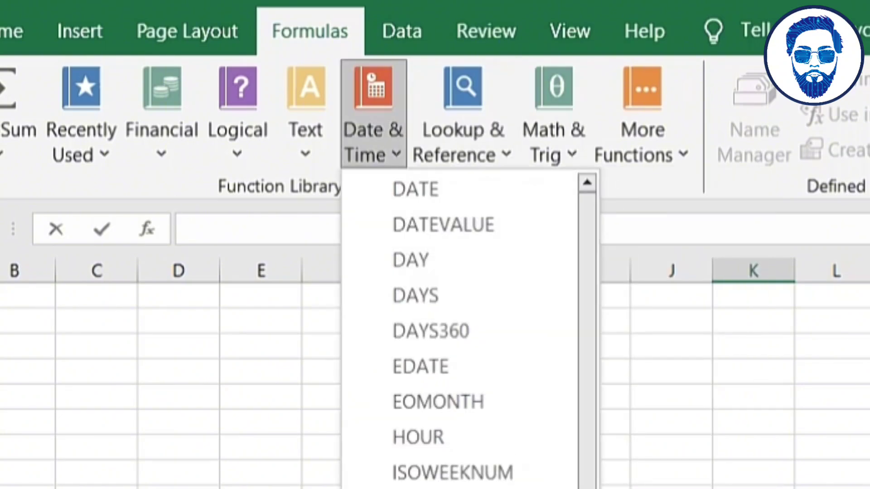
{"action": "left_click", "coordinate": [373, 113]}
{"action": "left_click", "coordinate": [237, 114]}
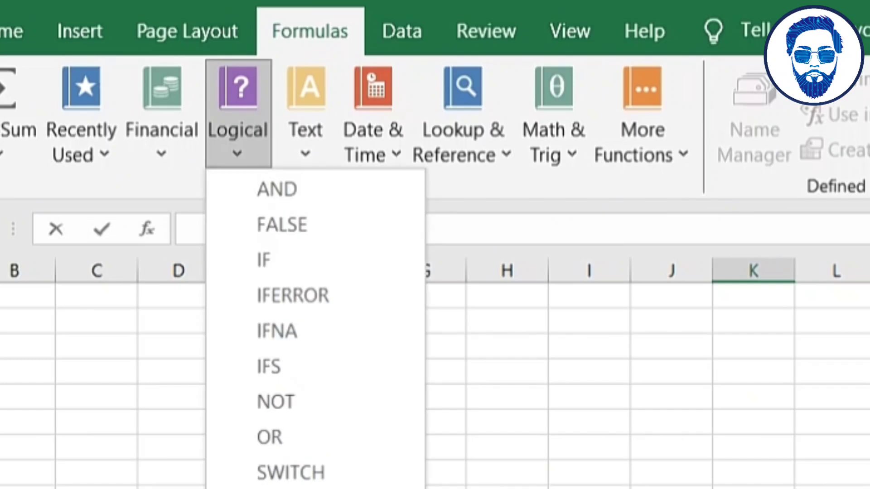
{"action": "left_click", "coordinate": [306, 113]}
{"action": "left_click", "coordinate": [162, 114]}
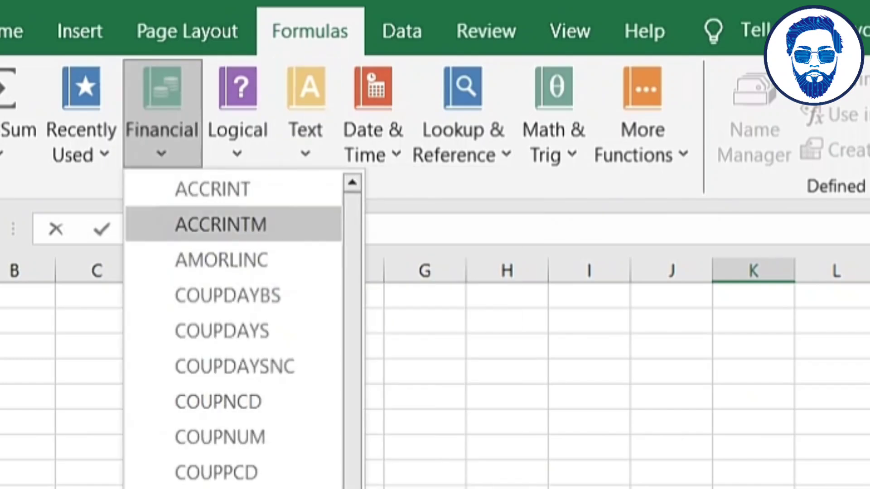
{"action": "left_click", "coordinate": [163, 113]}
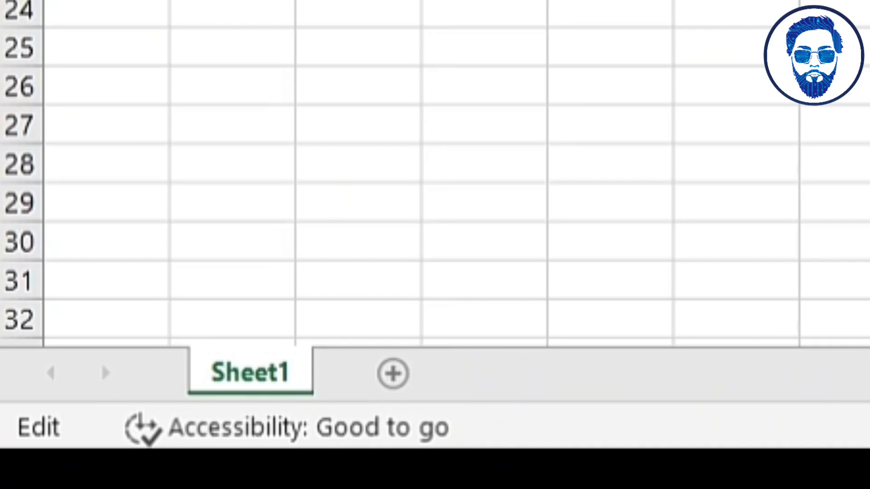
{"action": "key", "text": "ctrl+Return"}
{"action": "key", "text": "Escape"}
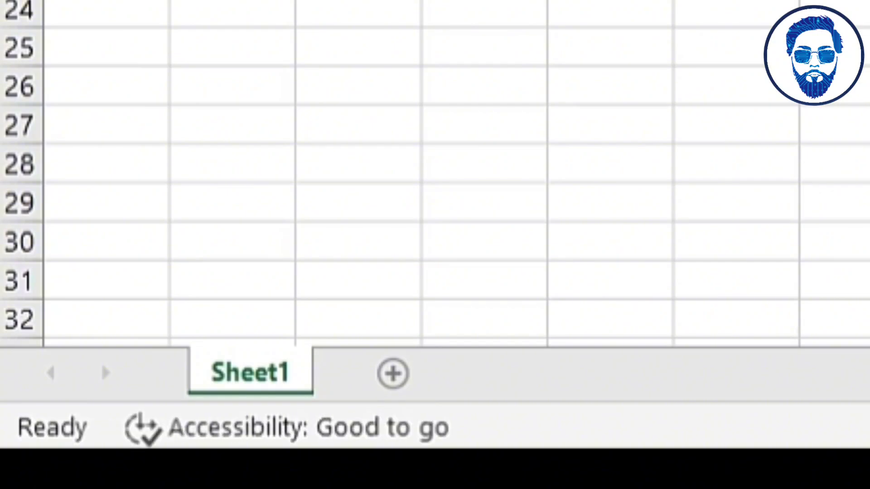
- Select A1:X27 and narrow it to A1:A5 to read the selection's summary values, and bring up the workbook view commands
{"action": "left_click_drag", "start_coordinate": [27, 150], "coordinate": [705, 386]}
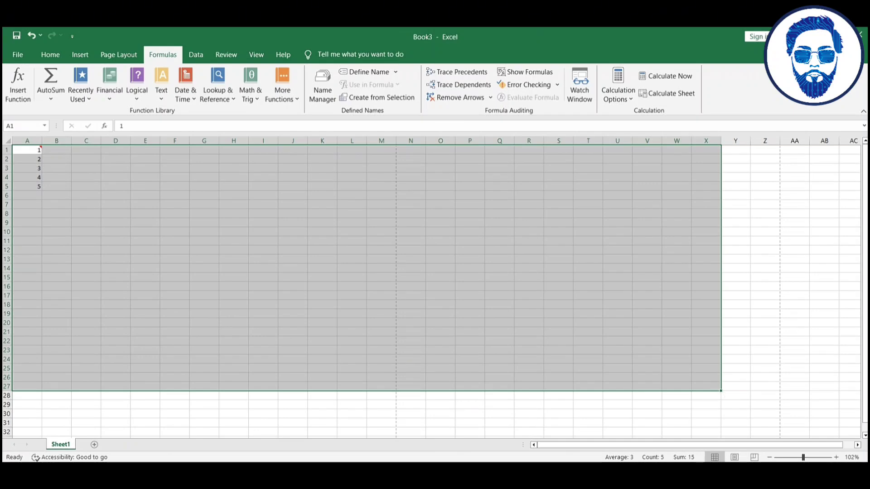
{"action": "left_click_drag", "start_coordinate": [27, 150], "coordinate": [28, 187]}
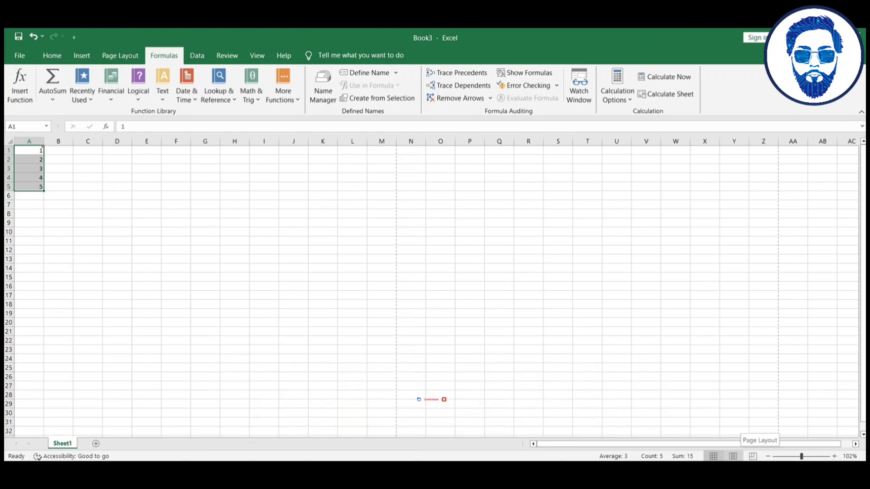
{"action": "left_click", "coordinate": [257, 55]}
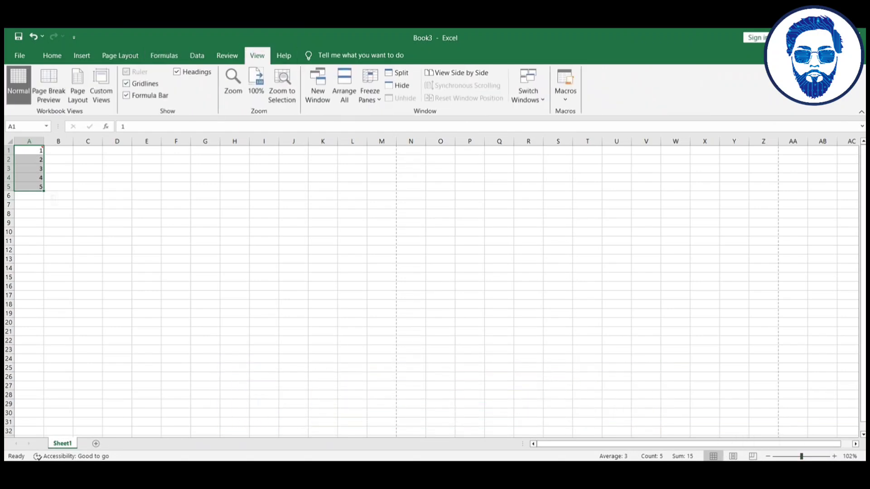